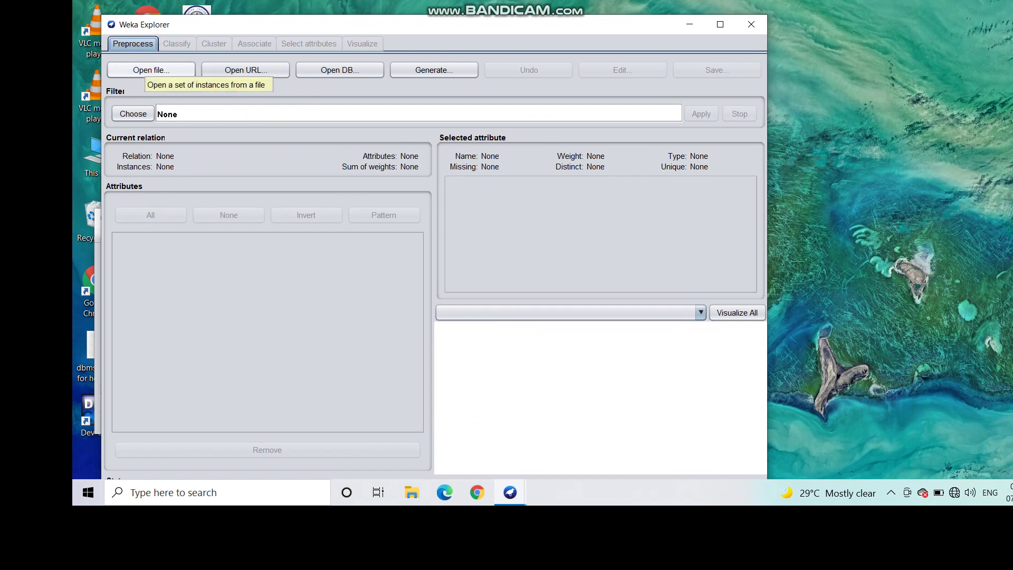
# - Load weather.numeric.arff from Weka-3-8-5/data, giving 14 instances and 5 attributes with play as class
pyautogui.click(150, 69)
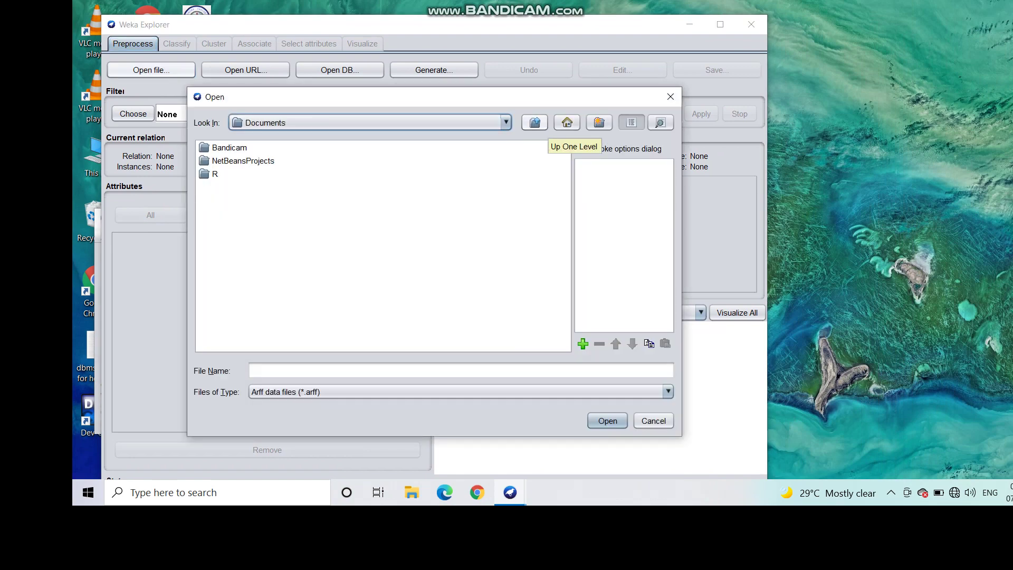
pyautogui.click(535, 123)
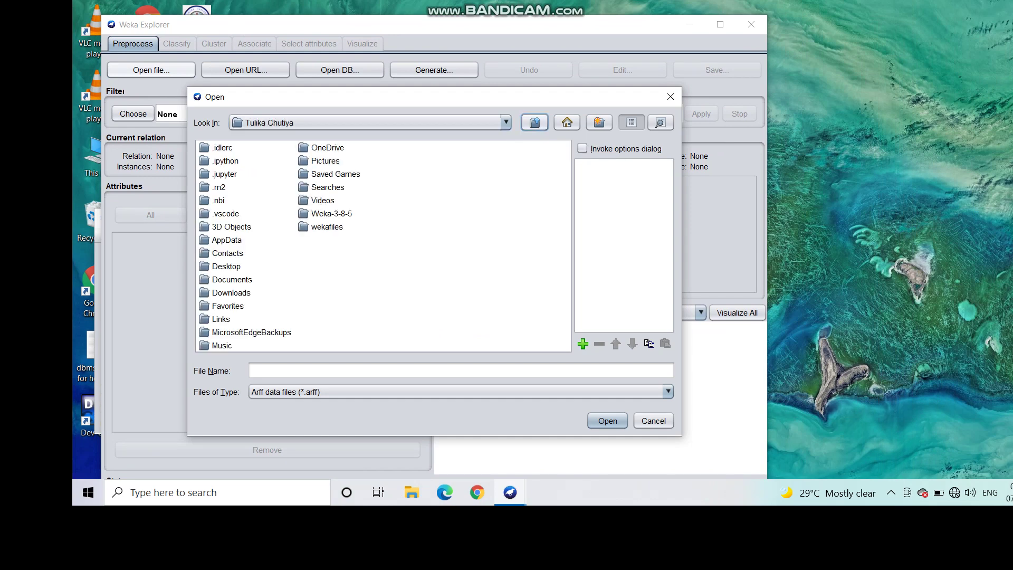
pyautogui.doubleClick(331, 213)
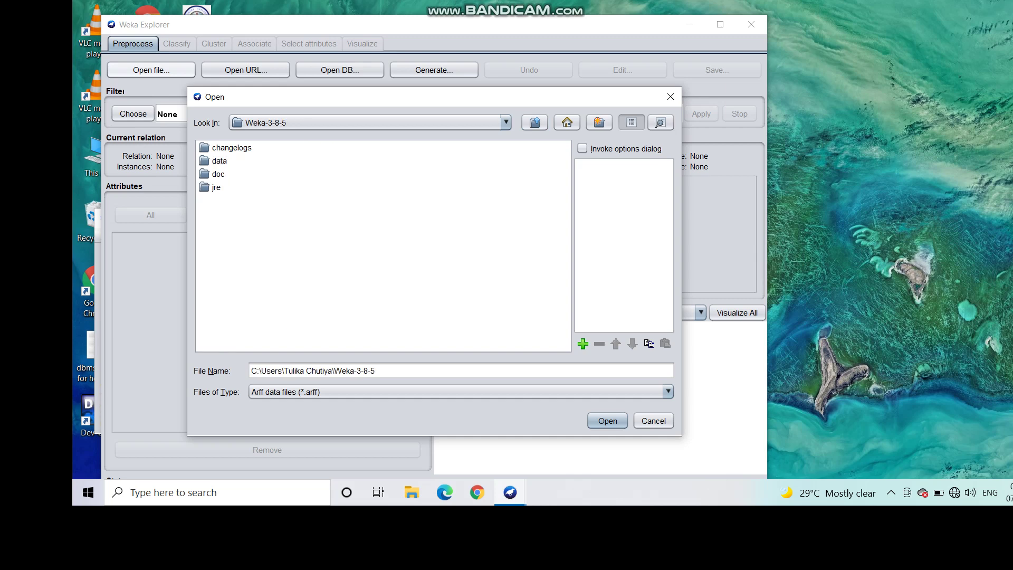
pyautogui.doubleClick(219, 161)
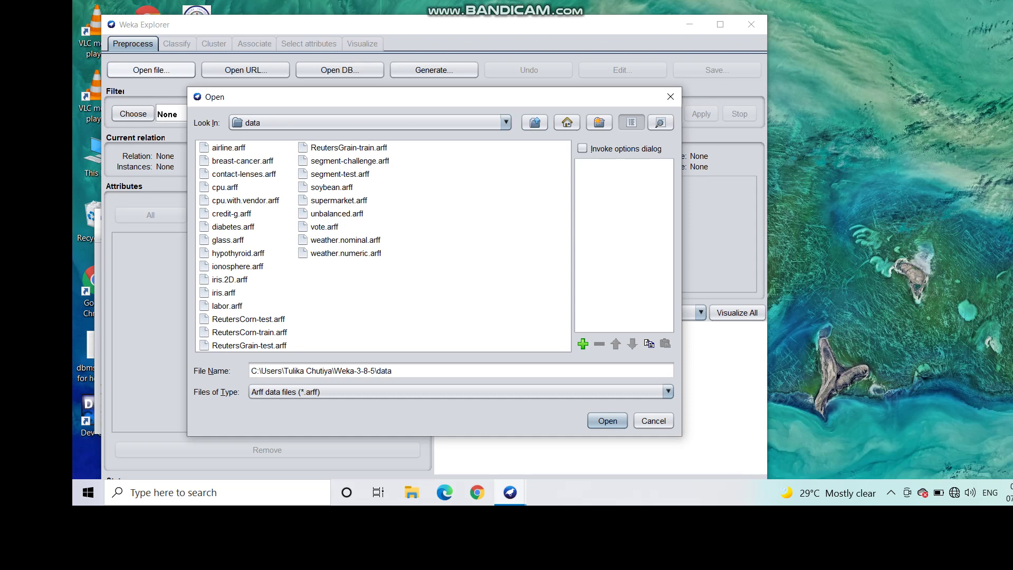
pyautogui.click(346, 253)
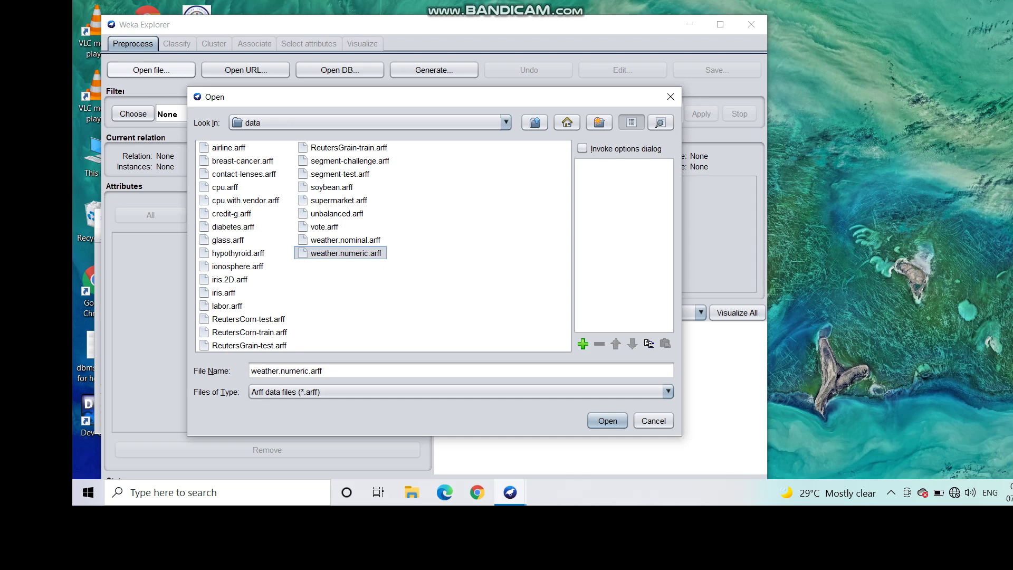
pyautogui.press('Return')
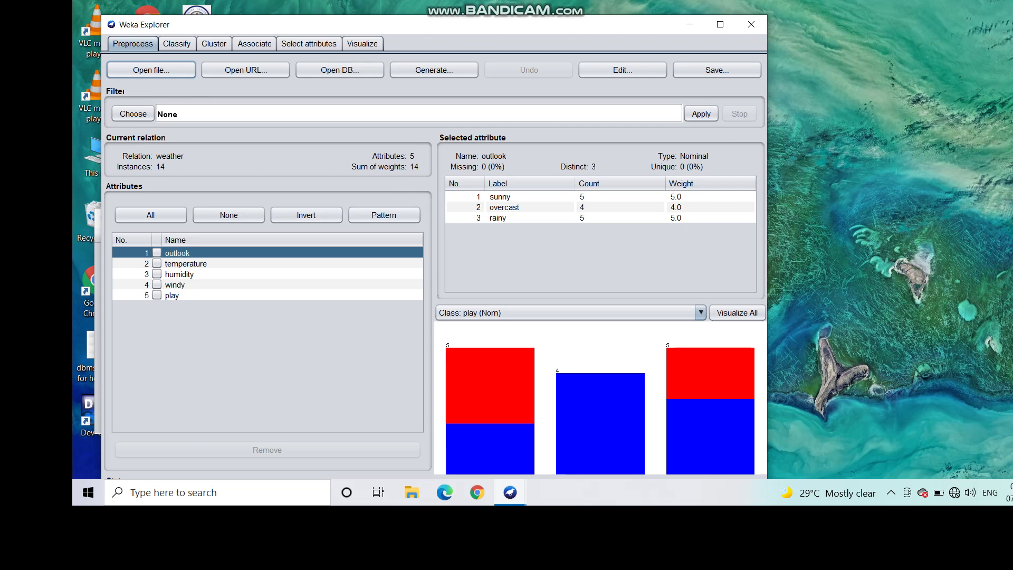
# - Open the weather data in the Edit viewer, showing all 14 rows of outlook, temperature, humidity, windy and play
pyautogui.click(623, 69)
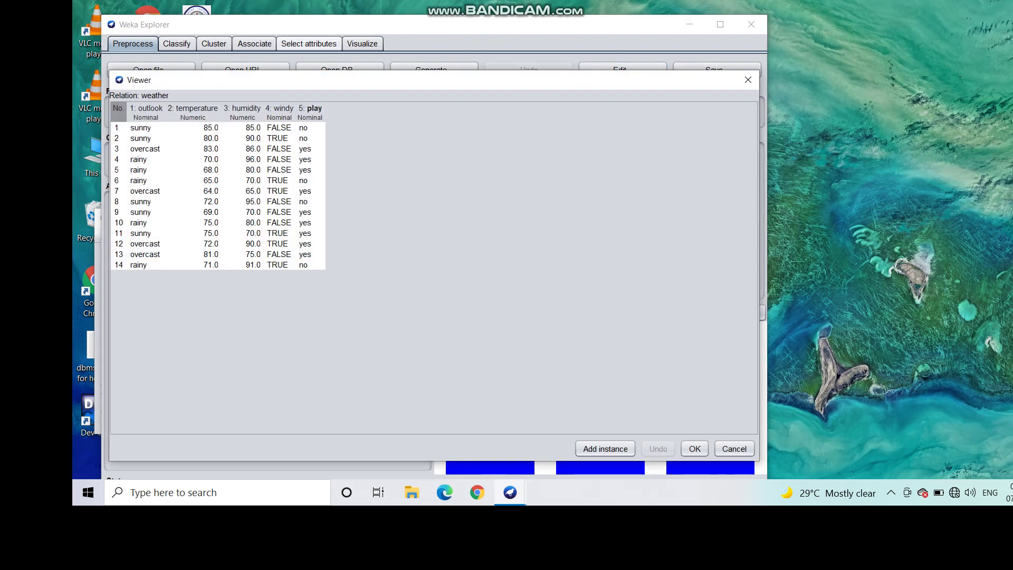
pyautogui.moveTo(306, 85); pyautogui.dragTo(707, 30)
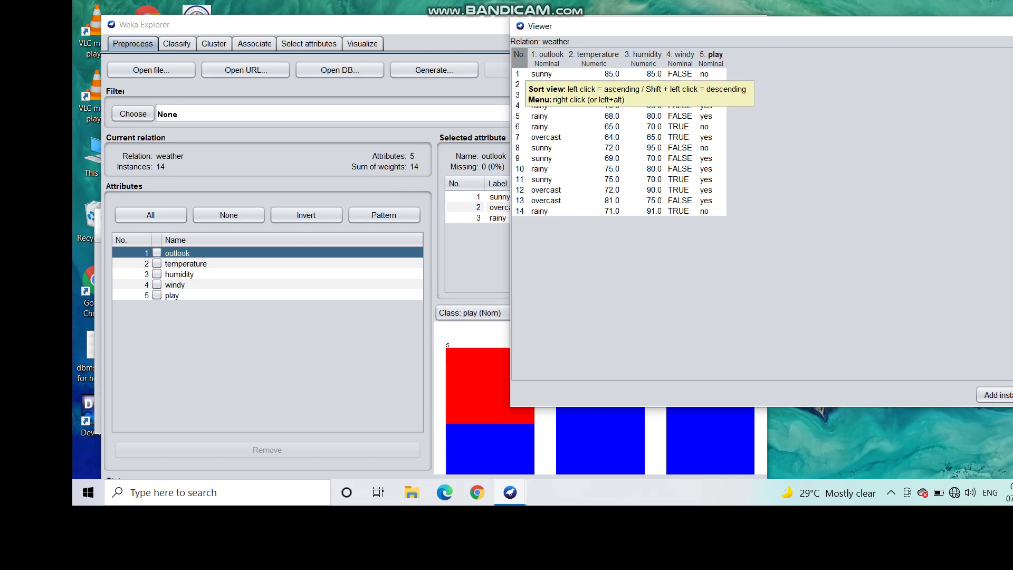
pyautogui.click(681, 137)
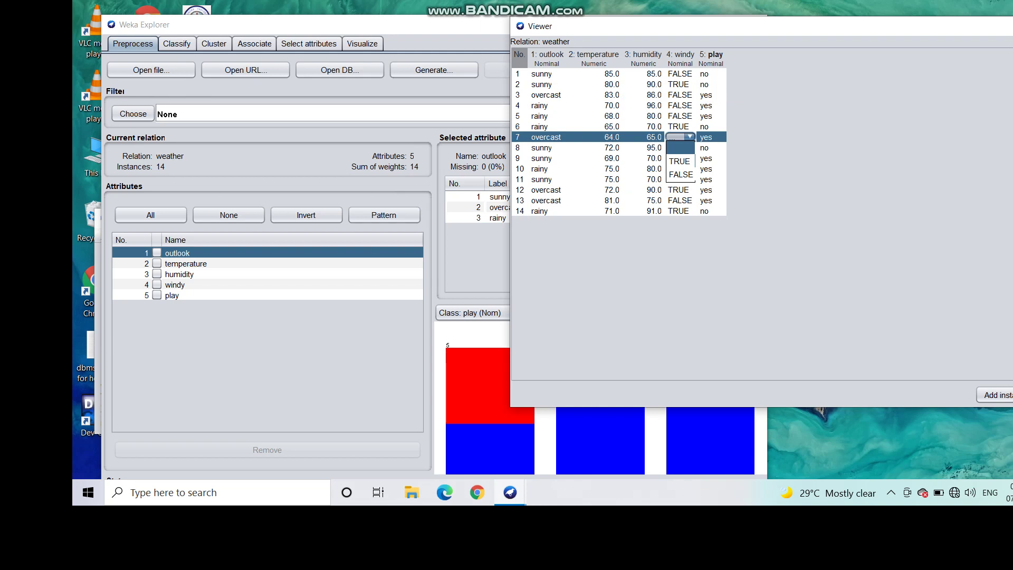
pyautogui.click(546, 59)
pyautogui.click(547, 95)
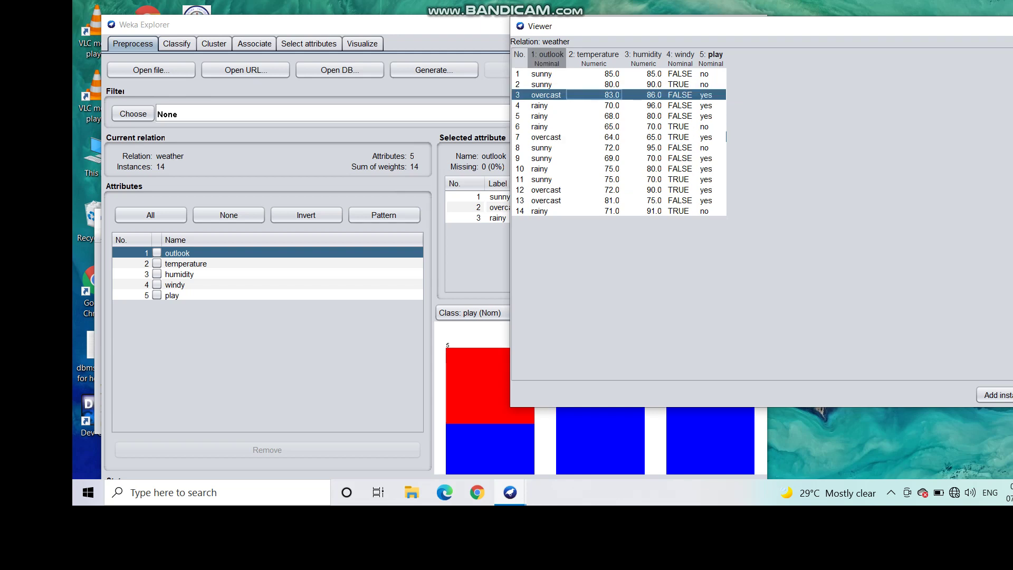
pyautogui.click(595, 106)
pyautogui.click(594, 159)
pyautogui.click(594, 190)
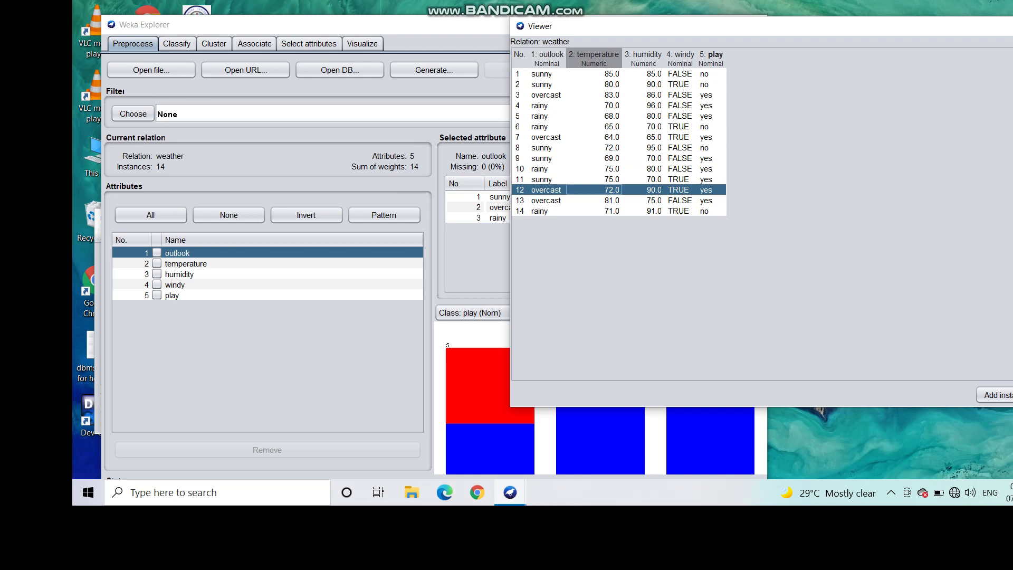
pyautogui.moveTo(673, 26); pyautogui.dragTo(448, 69)
# - Add two blank instances, undo both, and close the viewer keeping the original 14 instances
pyautogui.click(782, 438)
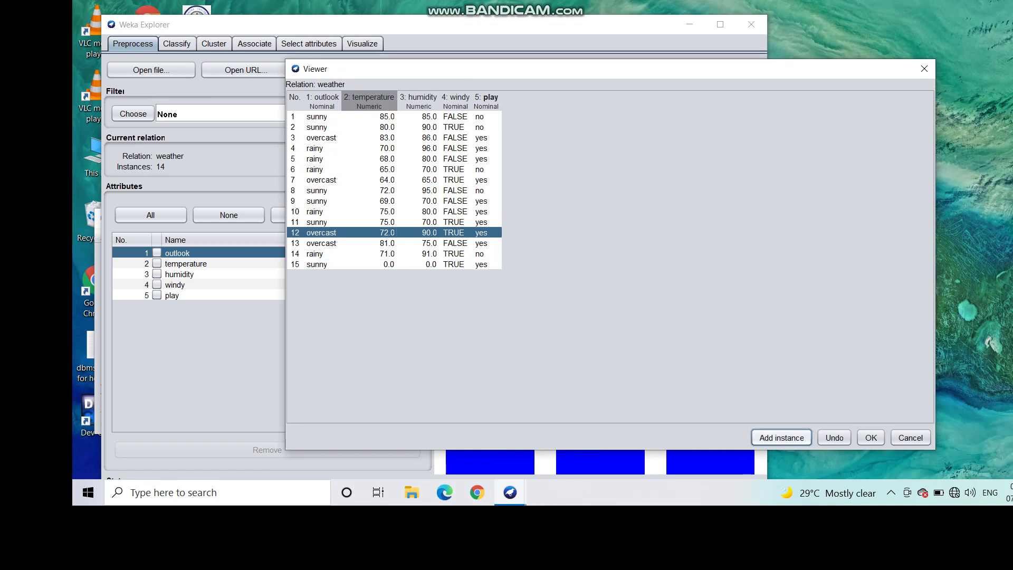
pyautogui.click(782, 437)
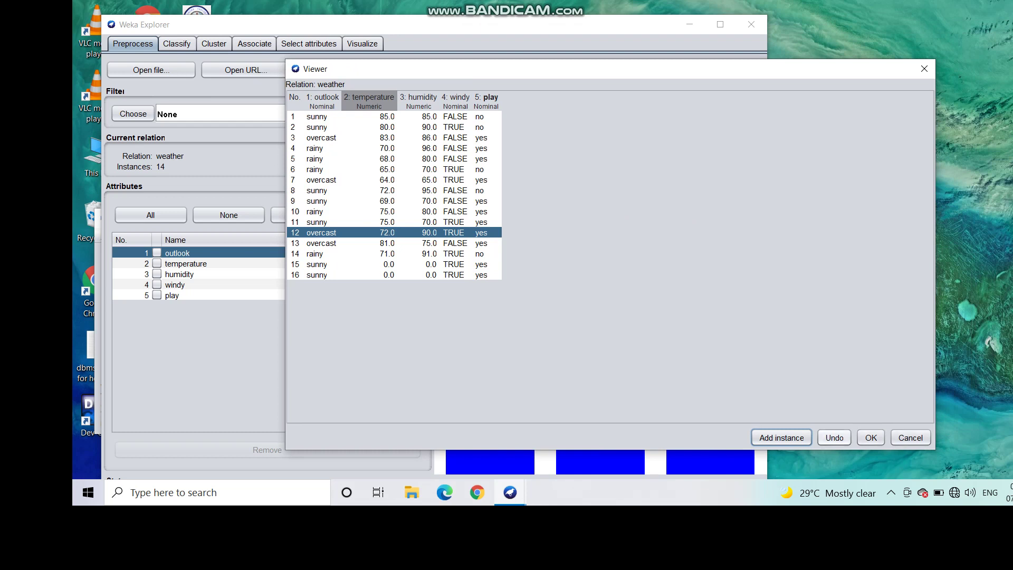
pyautogui.click(835, 438)
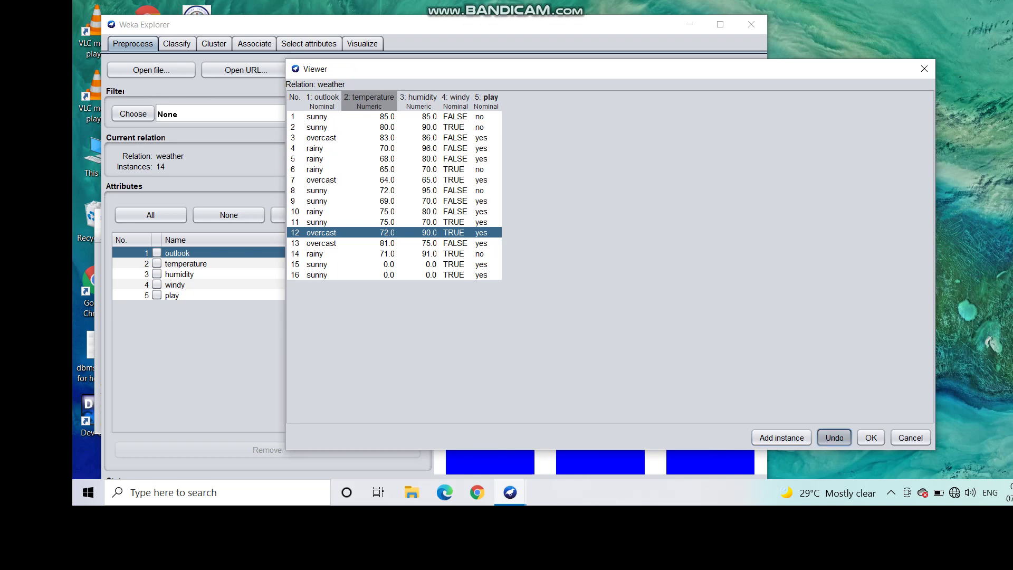
pyautogui.click(834, 438)
pyautogui.click(871, 437)
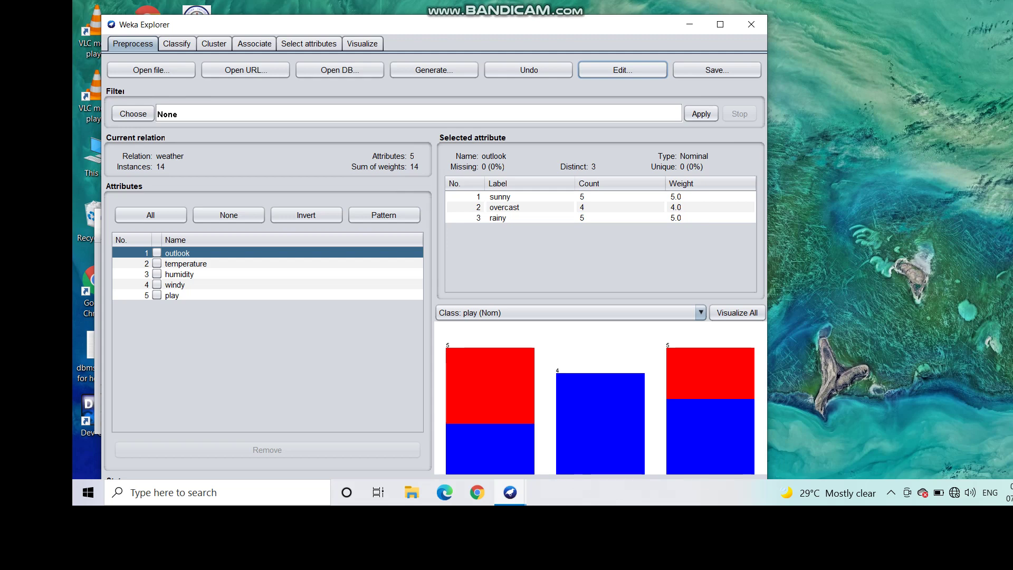
pyautogui.click(737, 312)
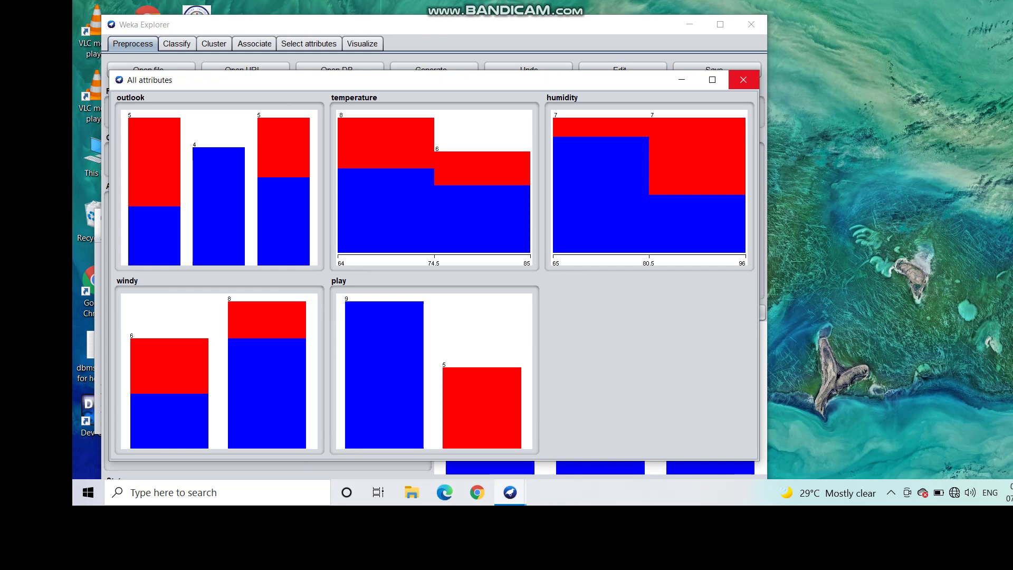
pyautogui.click(744, 80)
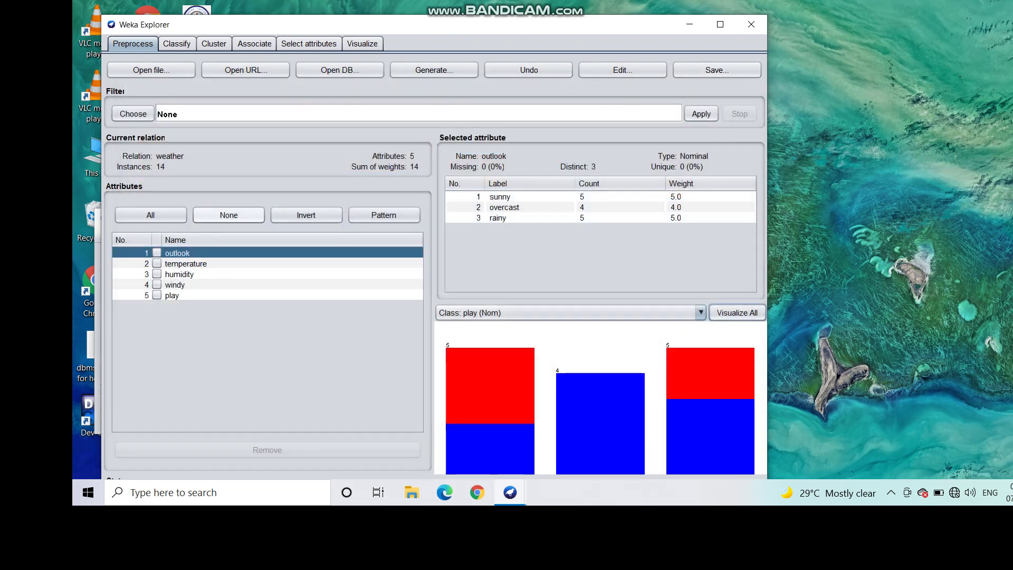
# - Browse the five attributes, review temperature's statistics and histogram, then switch to the Cluster panel
pyautogui.click(157, 264)
pyautogui.click(157, 284)
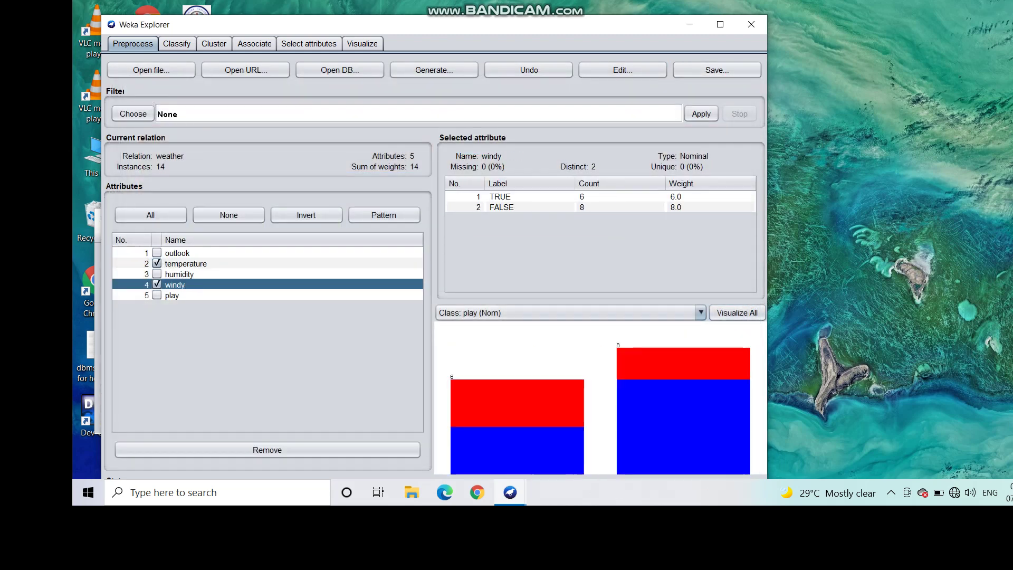
pyautogui.click(157, 295)
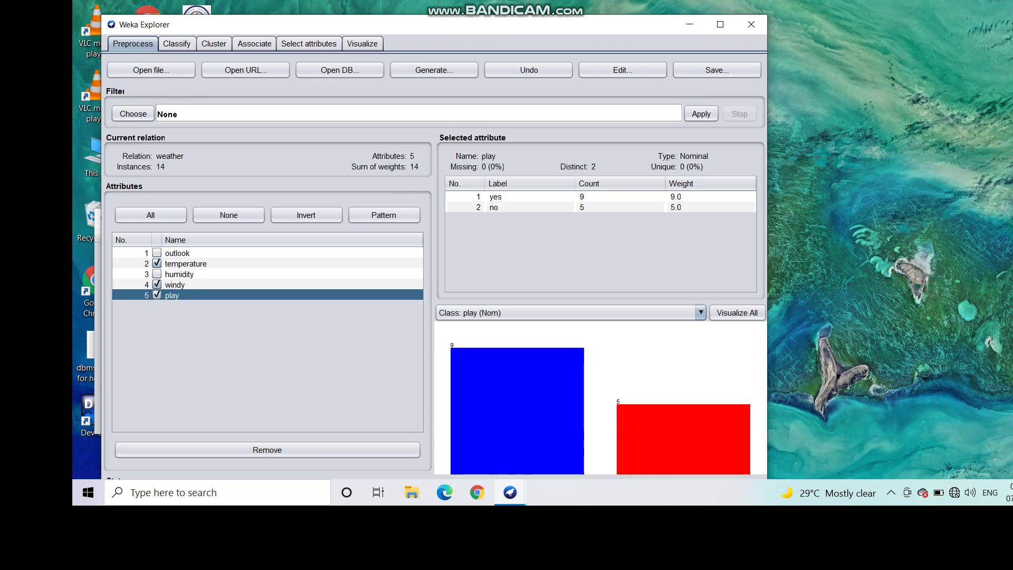
pyautogui.click(157, 274)
pyautogui.click(157, 253)
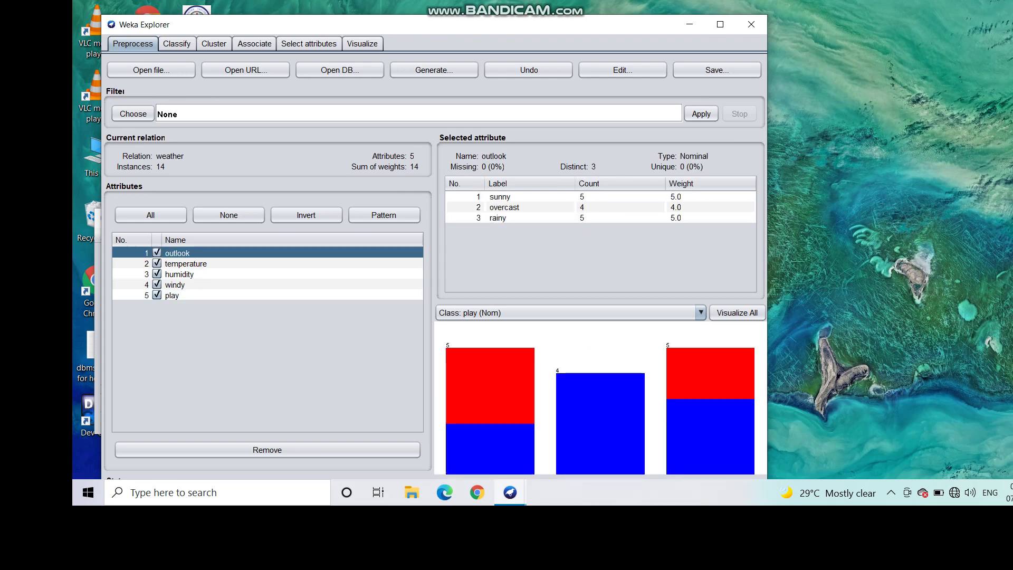
pyautogui.click(157, 263)
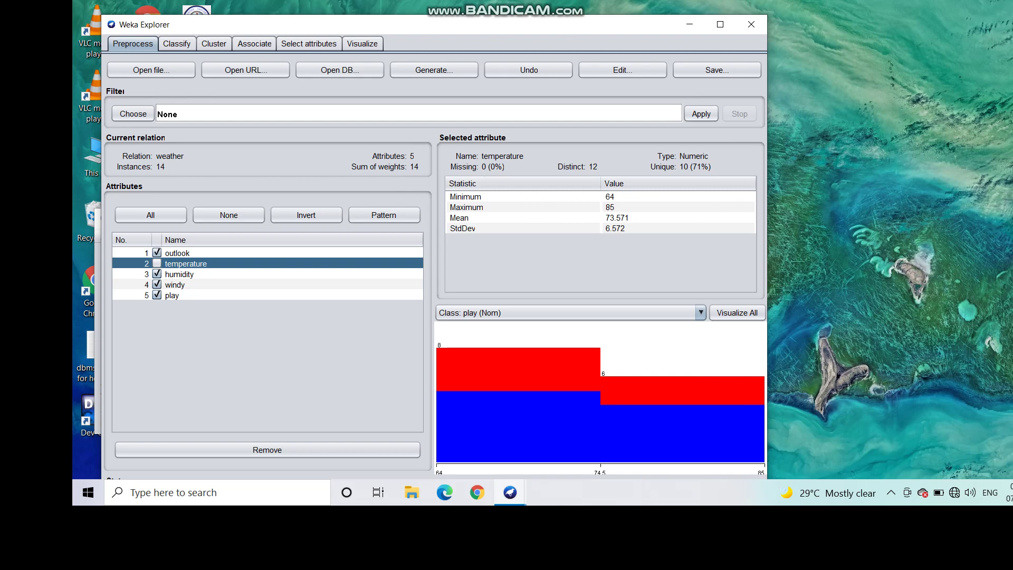
pyautogui.click(214, 43)
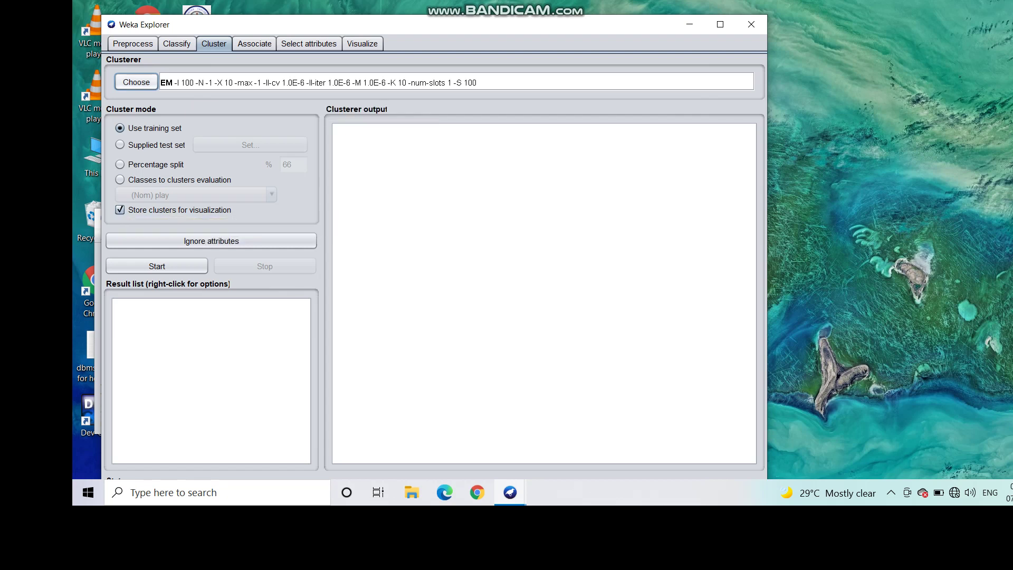
# - Replace the EM clusterer with SimpleKMeans and open its settings editor
pyautogui.click(136, 82)
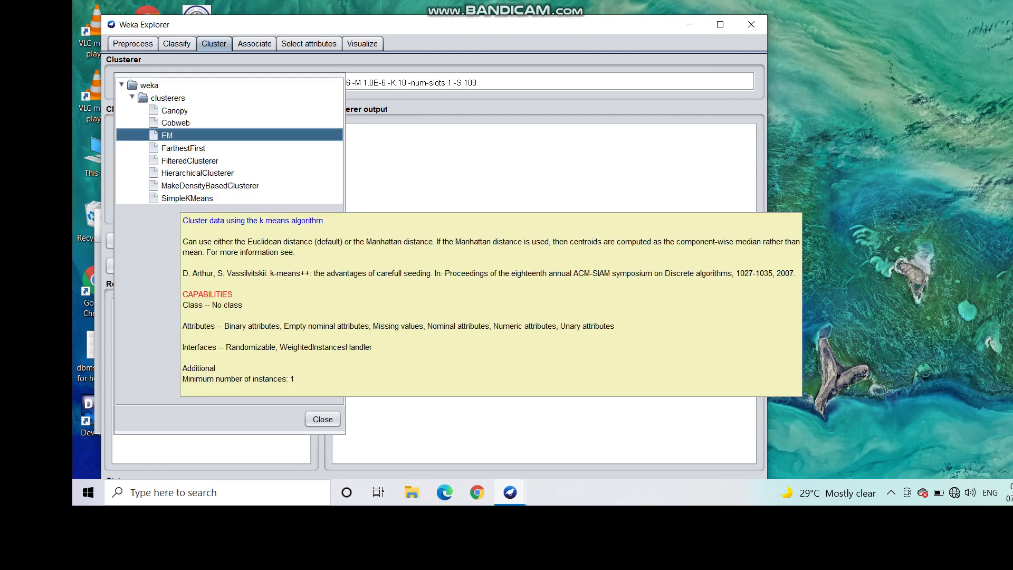
pyautogui.click(182, 198)
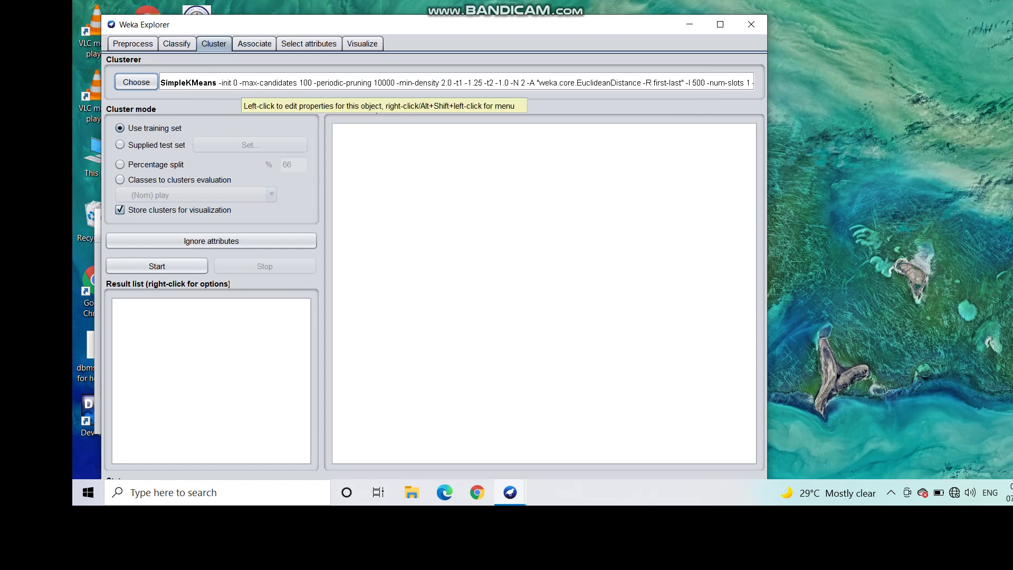
pyautogui.click(242, 83)
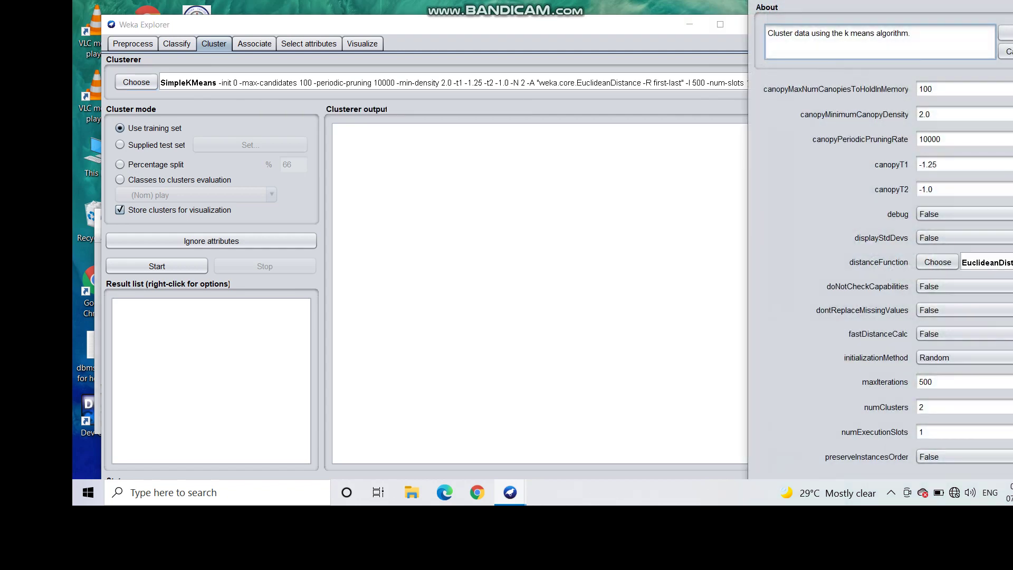
# - Read the SimpleKMeans More info description, then close it
pyautogui.moveTo(884, 0); pyautogui.dragTo(604, 2)
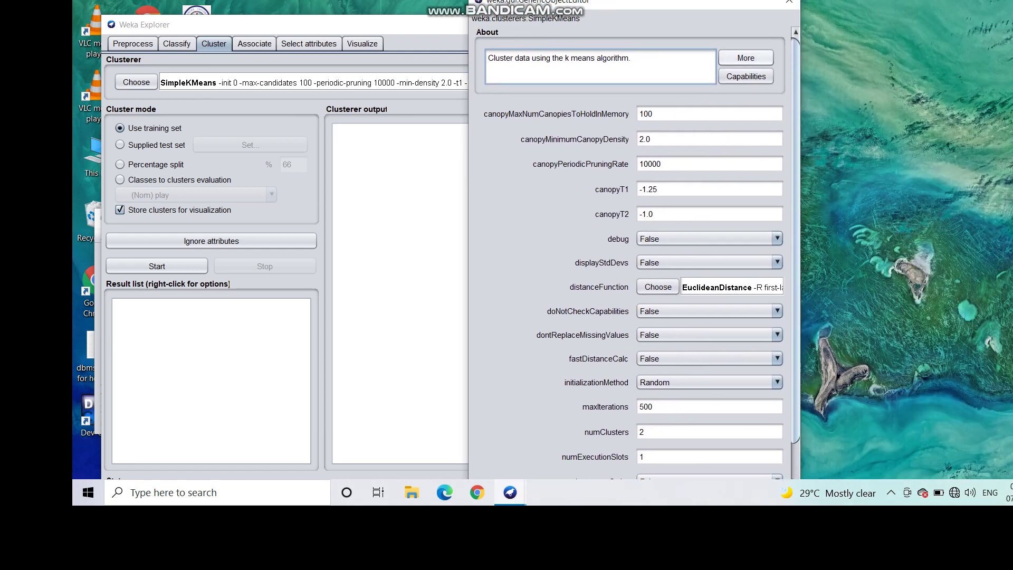
pyautogui.click(746, 58)
pyautogui.scroll(-15, 913, 111)
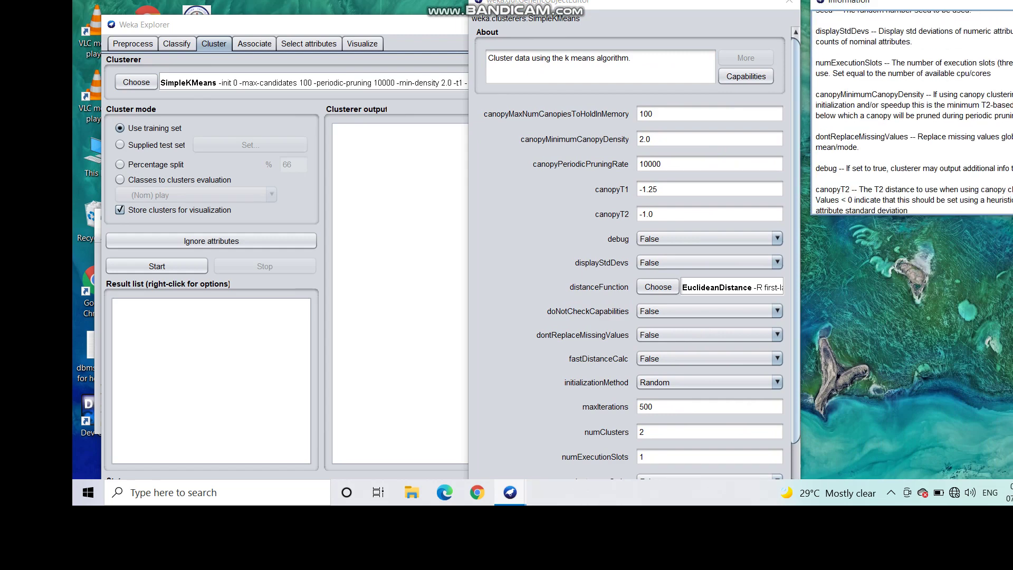
pyautogui.scroll(15, 913, 111)
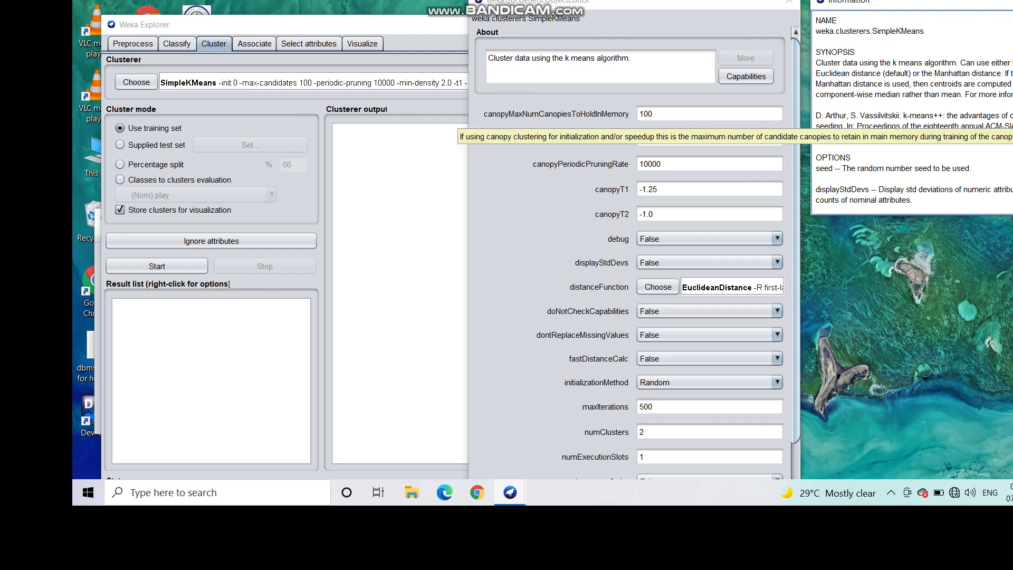
pyautogui.hotkey('alt', 'F4')
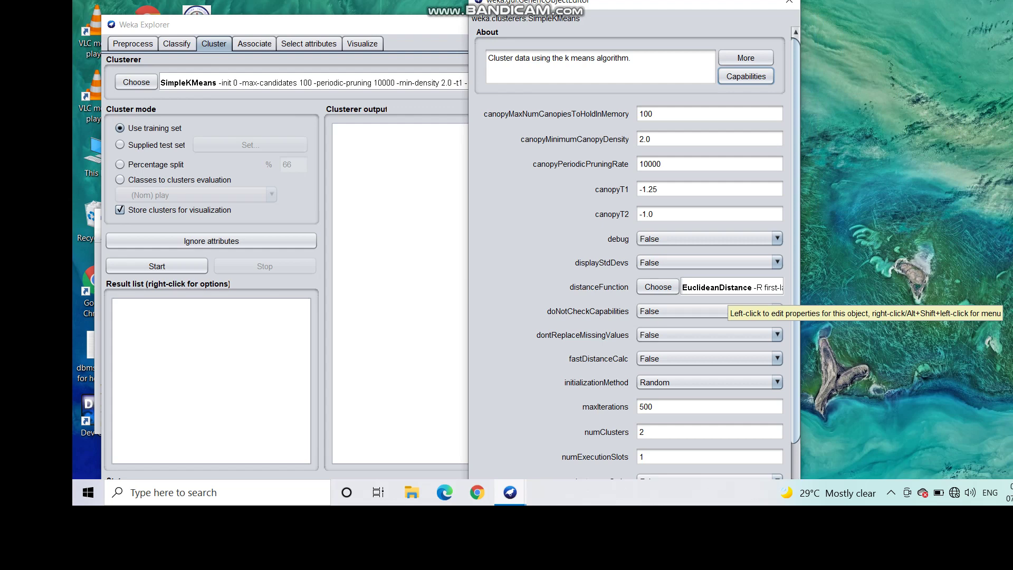
pyautogui.click(732, 289)
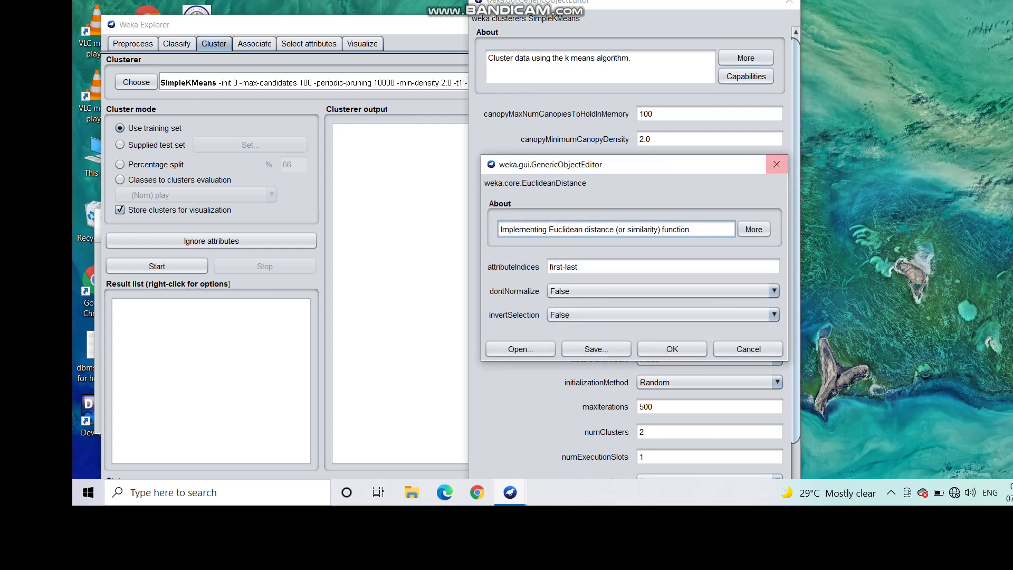
pyautogui.click(777, 164)
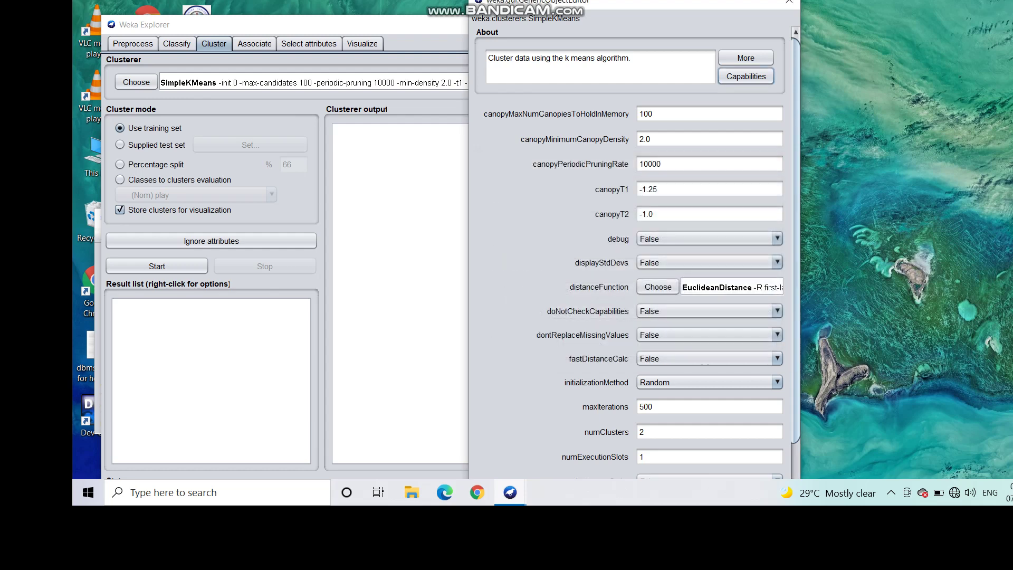
pyautogui.click(657, 287)
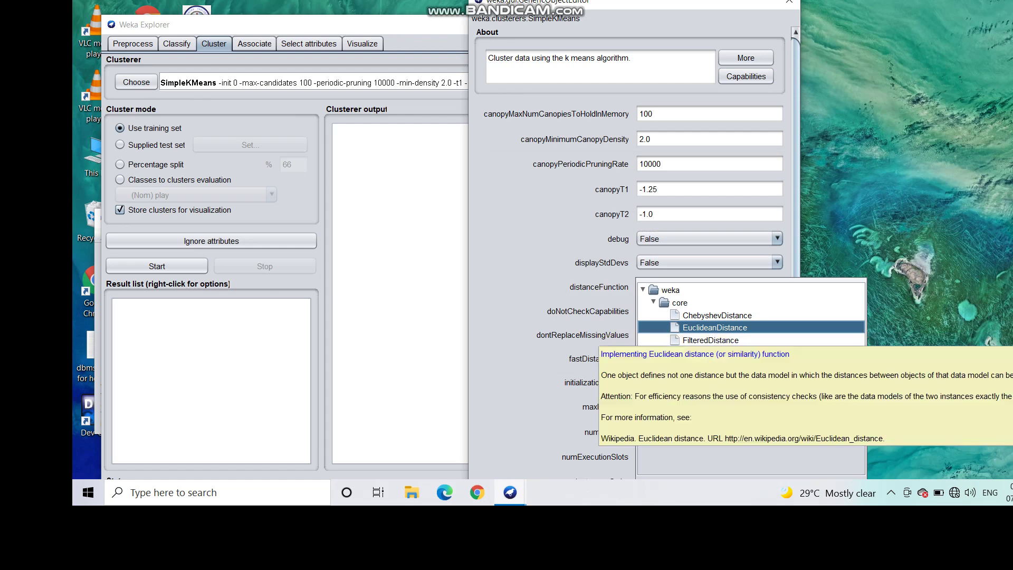
pyautogui.click(715, 353)
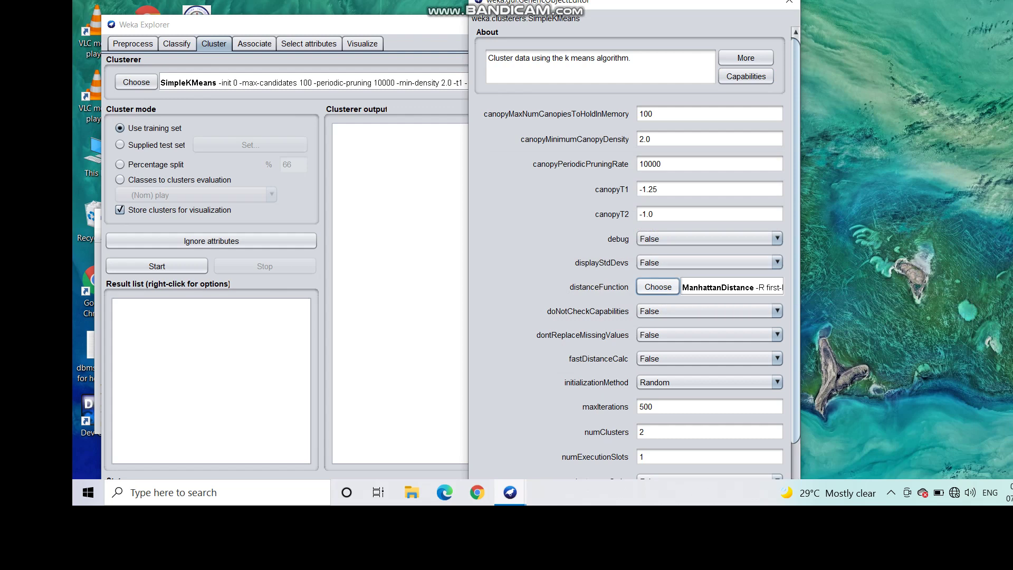
pyautogui.click(658, 287)
pyautogui.click(715, 327)
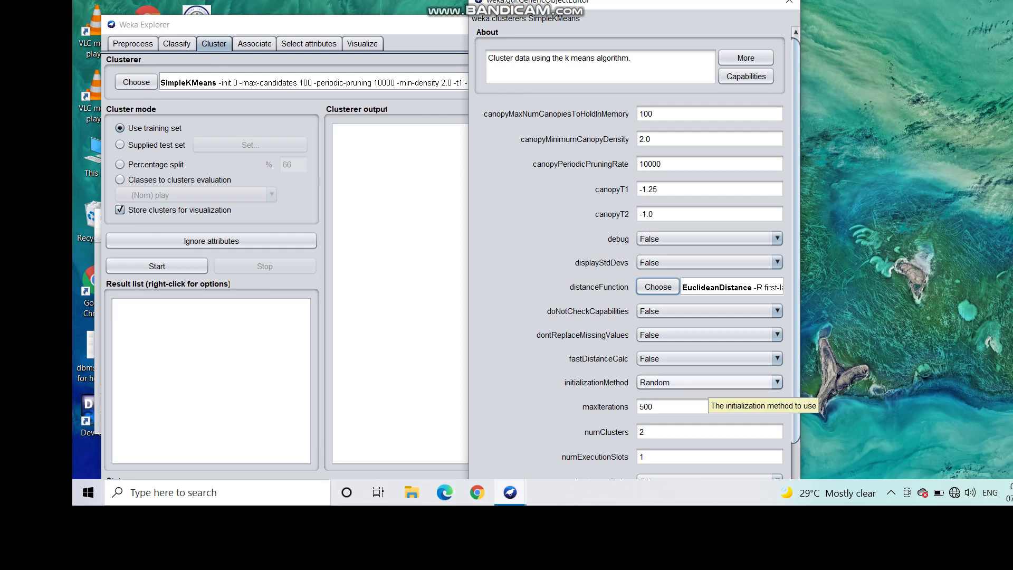
# - Keep Random initialization, change maxIterations from 500 to 400 and numClusters from 2 to 3
pyautogui.click(707, 382)
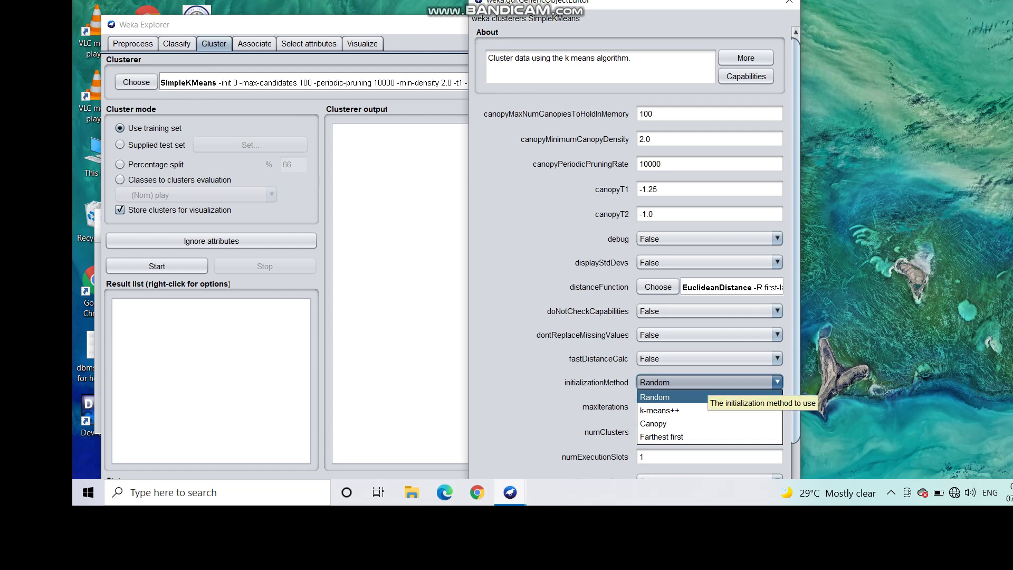
pyautogui.click(708, 383)
pyautogui.click(665, 407)
pyautogui.moveTo(662, 407); pyautogui.dragTo(633, 406)
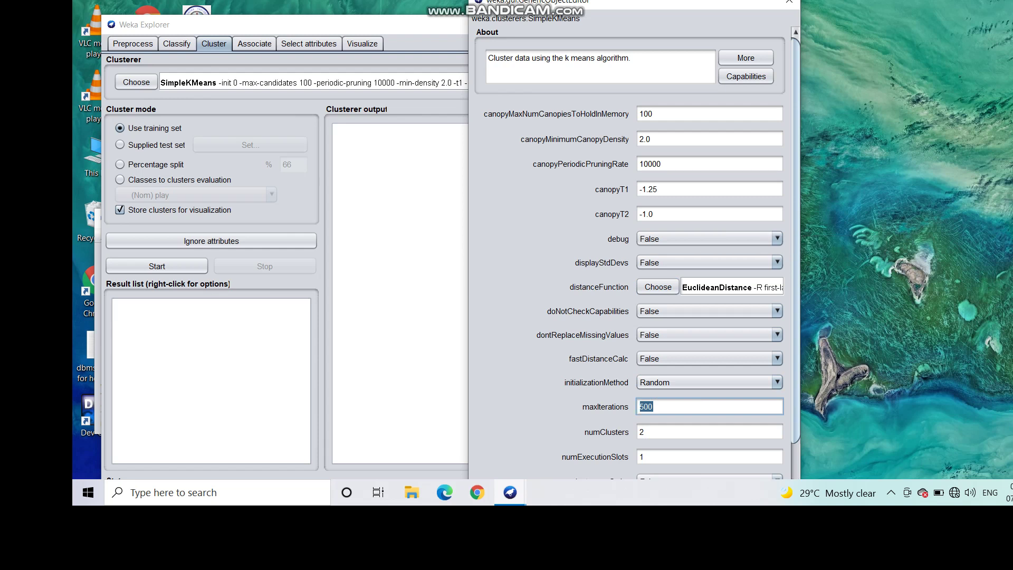
pyautogui.write('400')
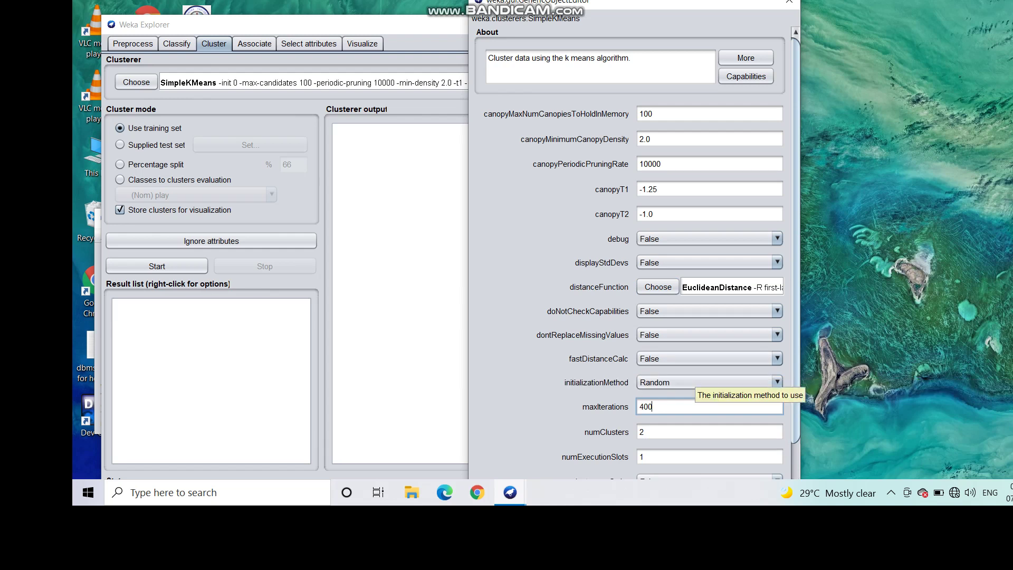
pyautogui.moveTo(638, 432); pyautogui.dragTo(646, 432)
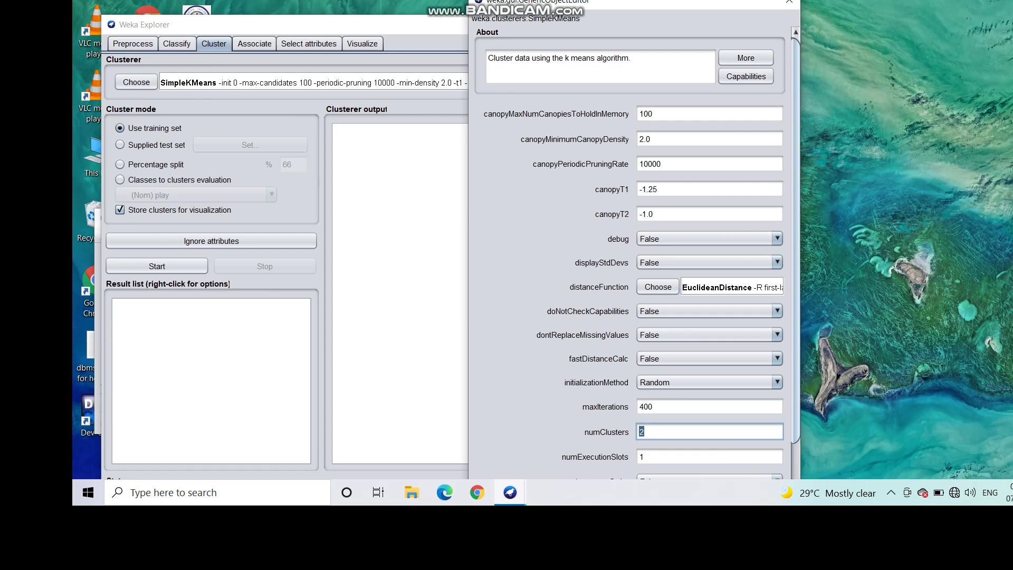
pyautogui.write('3')
pyautogui.moveTo(633, 2); pyautogui.dragTo(667, 0)
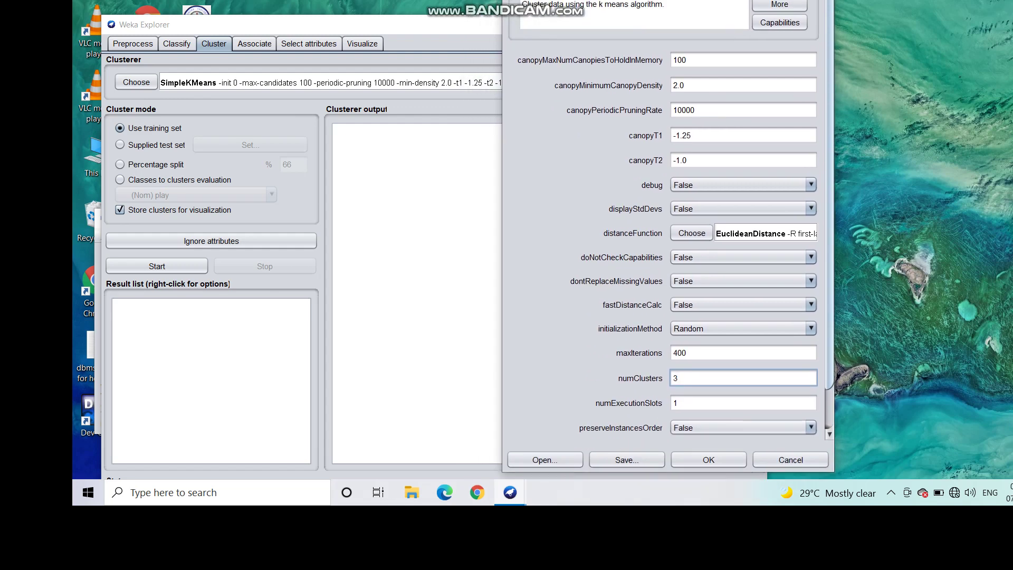
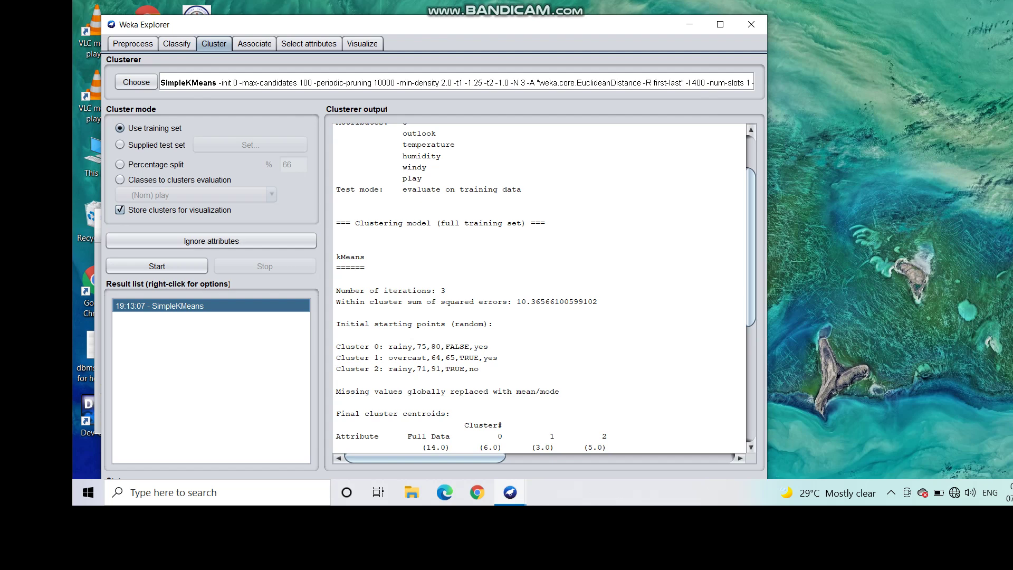
# - Open the 14 weather instances in the Viewer table and place it beside the 3-cluster output
pyautogui.click(133, 44)
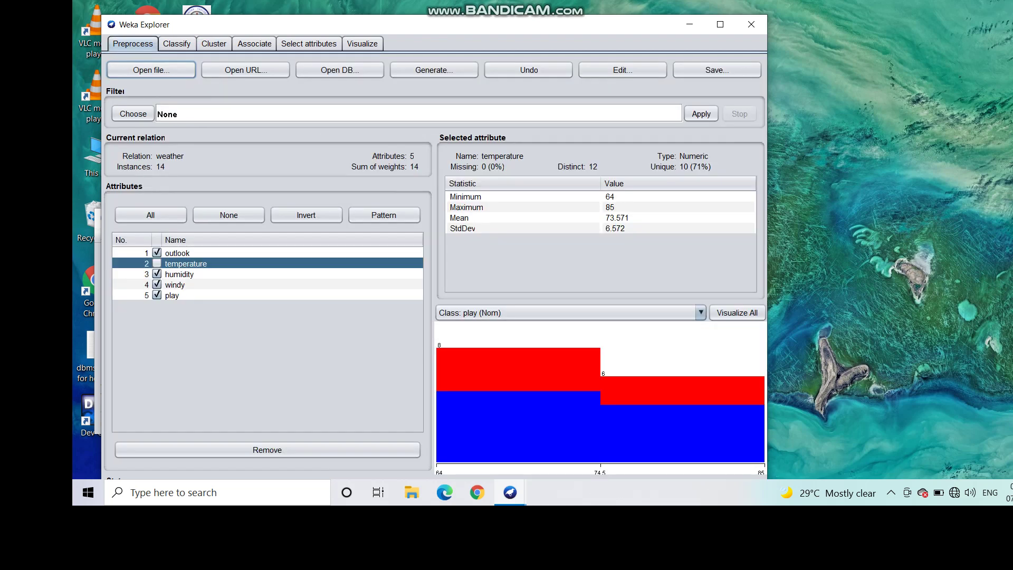
pyautogui.click(151, 70)
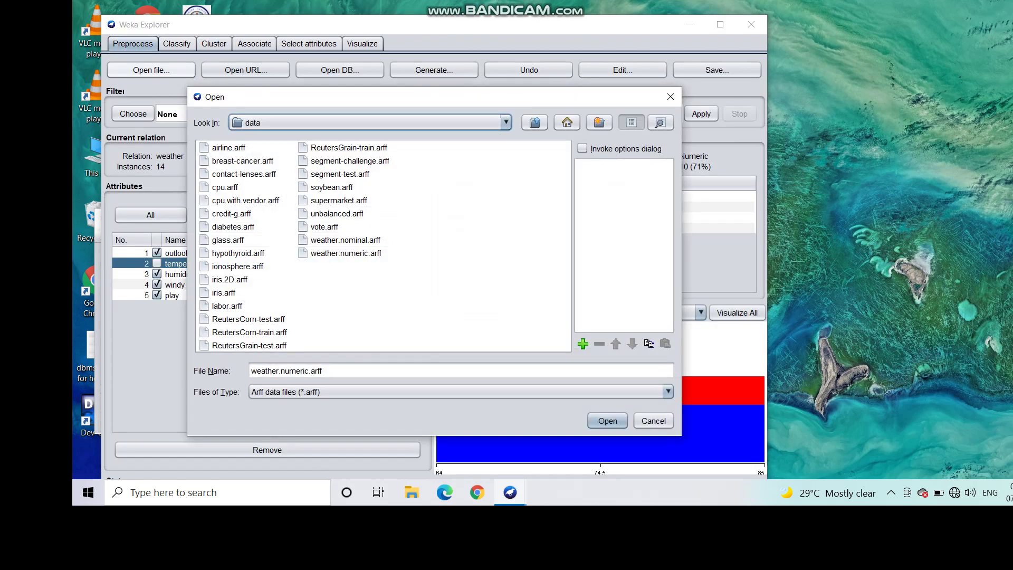
pyautogui.click(670, 96)
pyautogui.click(623, 70)
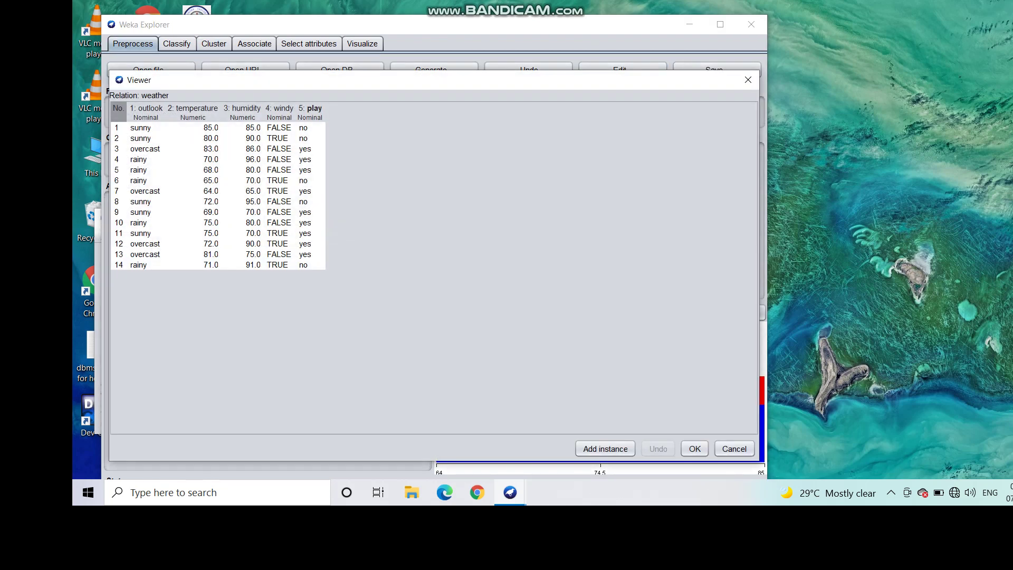
pyautogui.moveTo(343, 80); pyautogui.dragTo(974, 50)
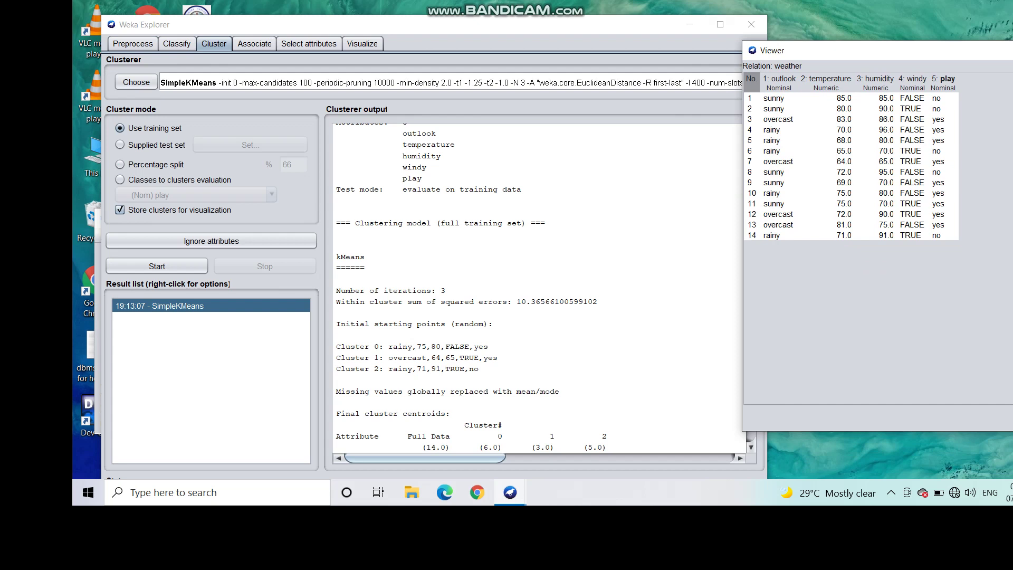
pyautogui.moveTo(806, 56); pyautogui.dragTo(709, 77)
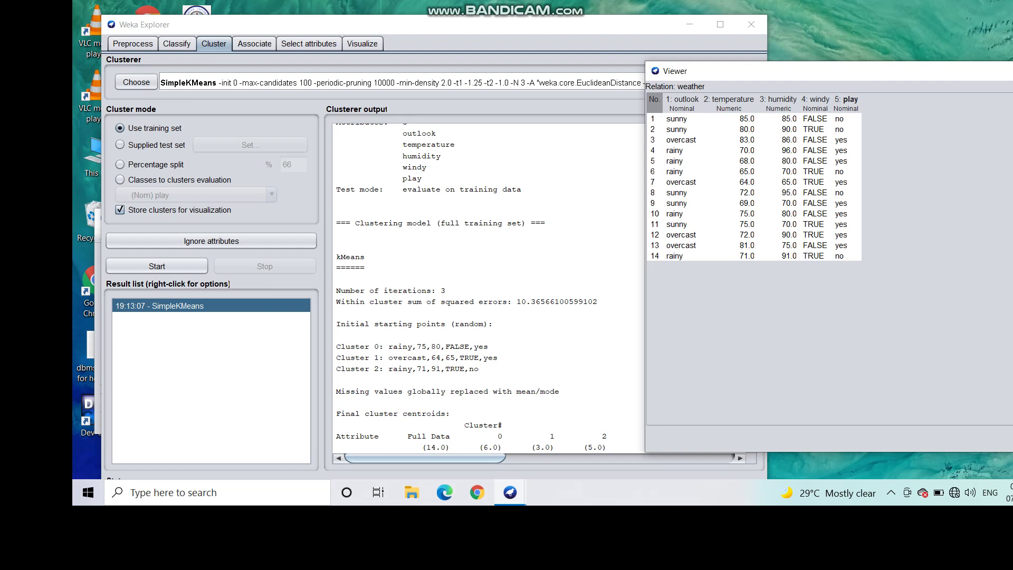
# - Scroll the Clusterer output to the final centroids and the 6, 3, 5 clustered instance counts
pyautogui.scroll(-2, 488, 287)
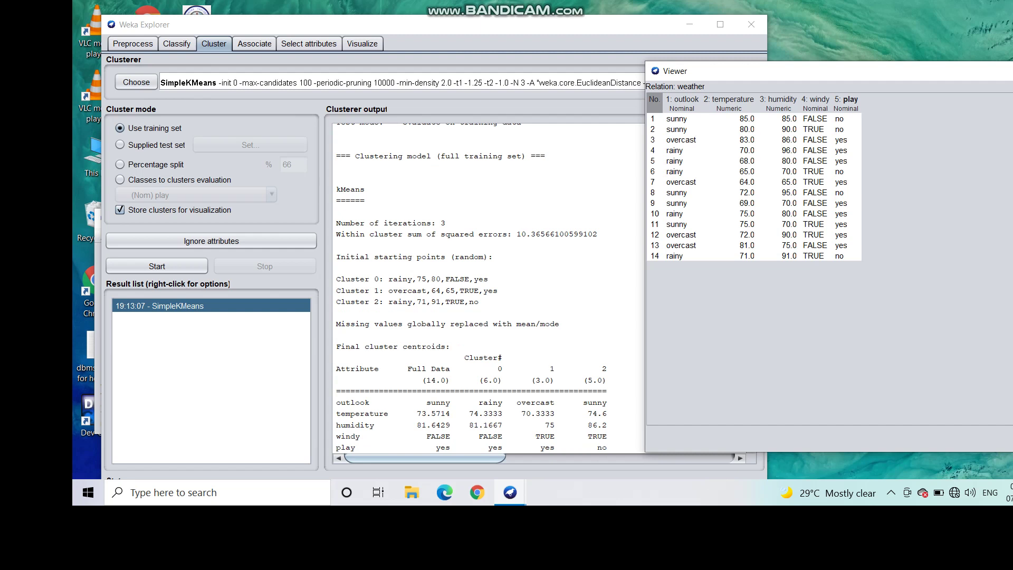
pyautogui.scroll(-1, 488, 288)
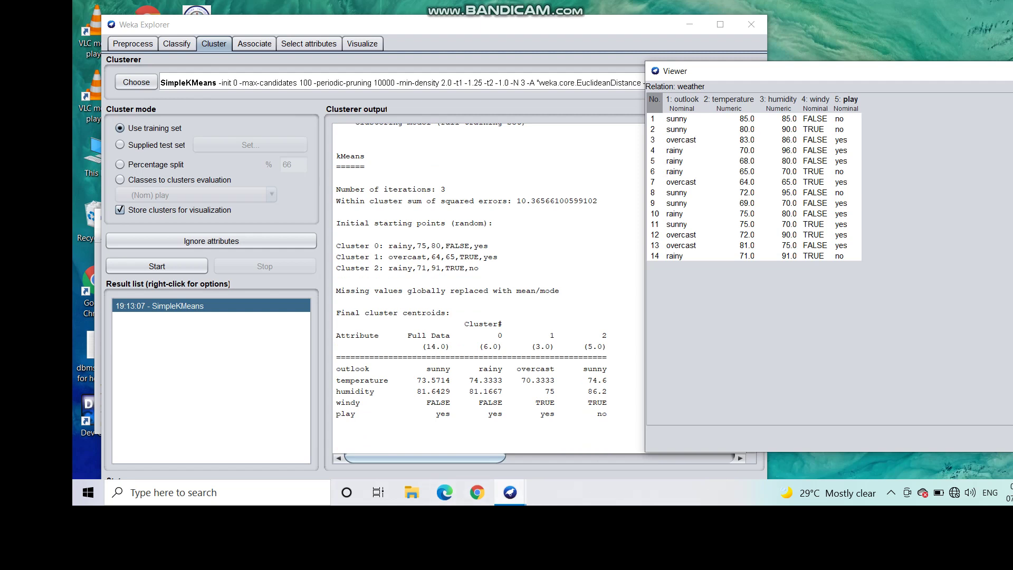
pyautogui.scroll(-4, 474, 287)
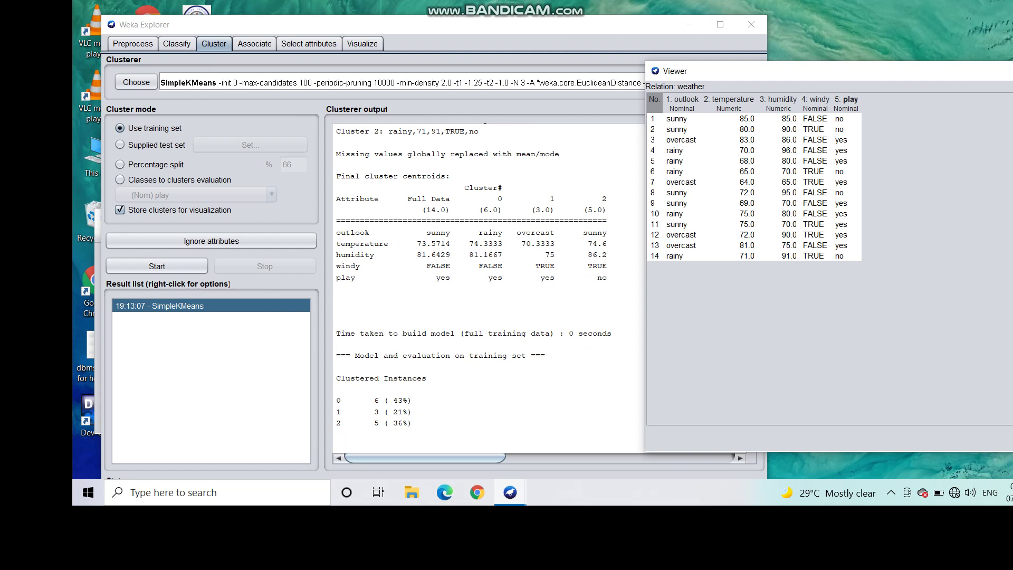
pyautogui.rightClick(270, 306)
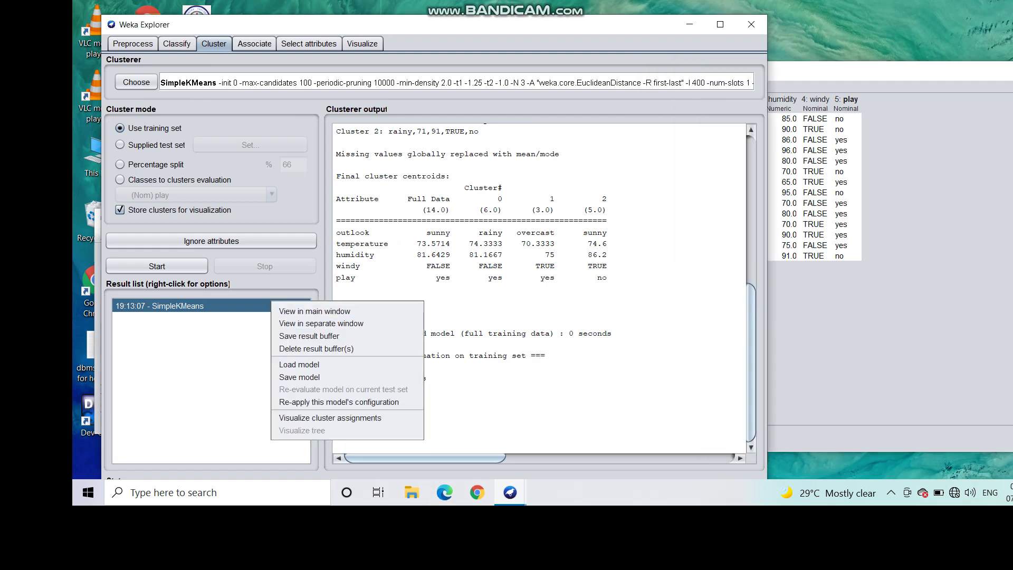
pyautogui.click(330, 418)
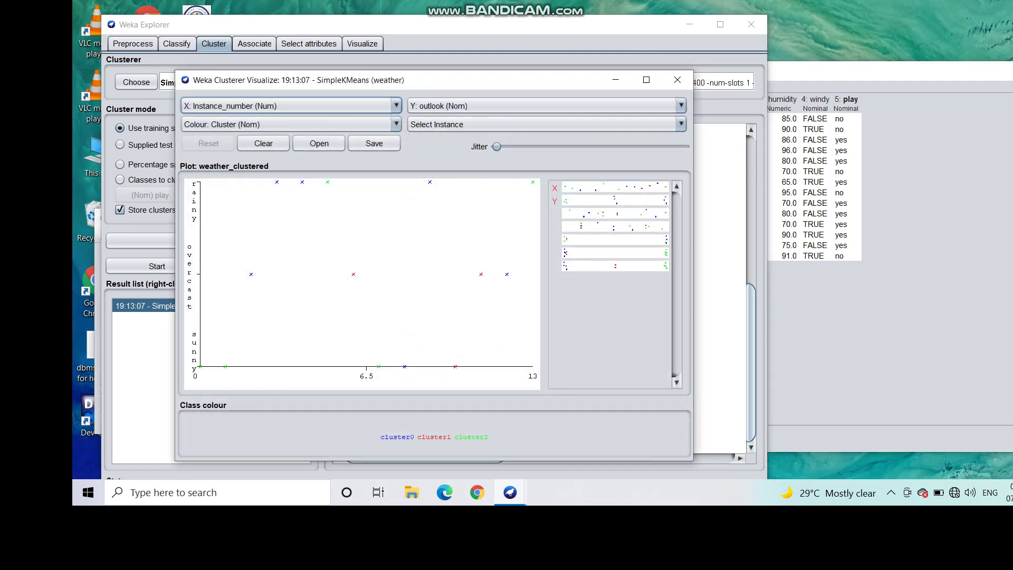
pyautogui.click(295, 106)
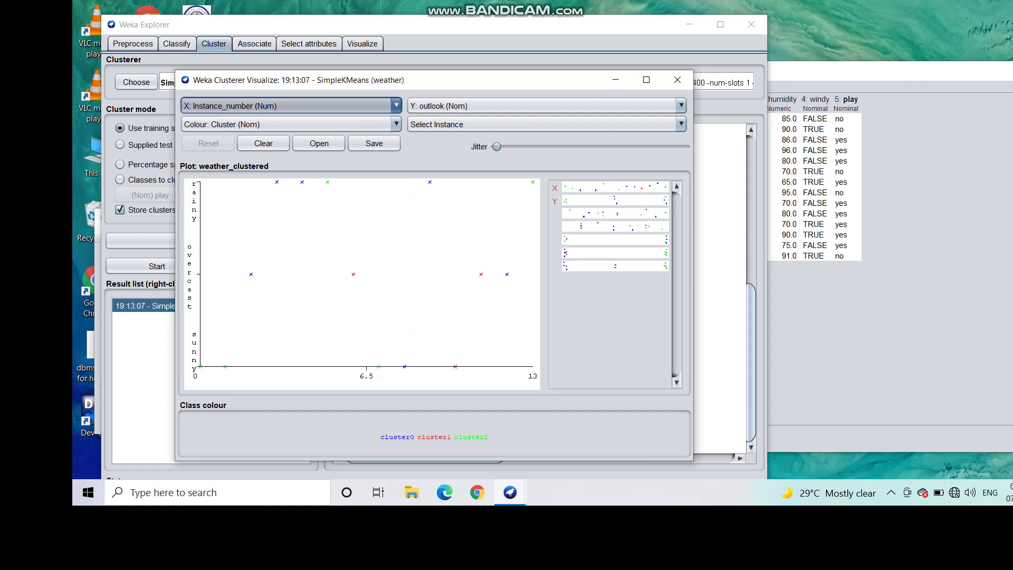
pyautogui.click(296, 106)
pyautogui.click(464, 124)
pyautogui.click(546, 106)
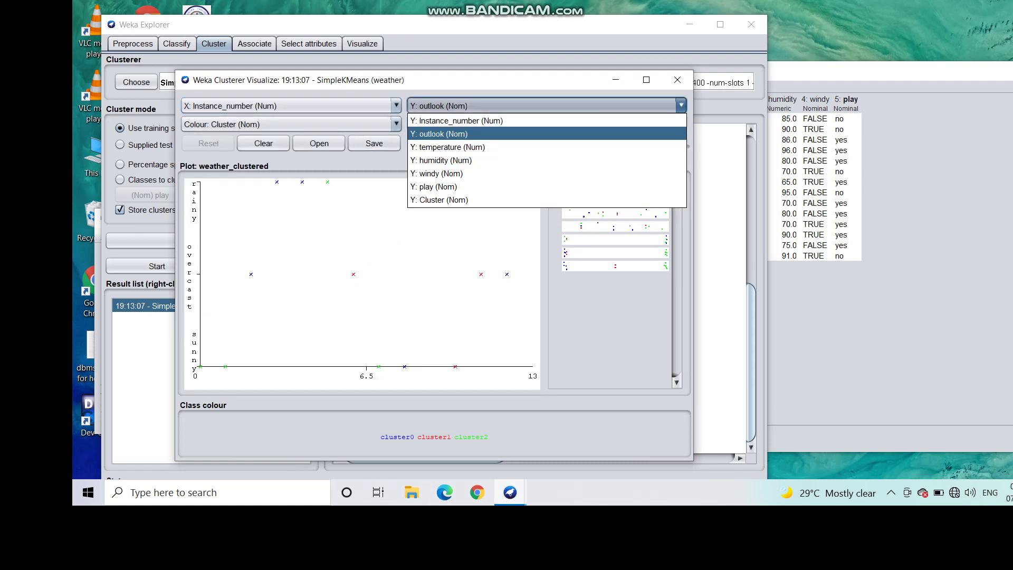
pyautogui.click(547, 107)
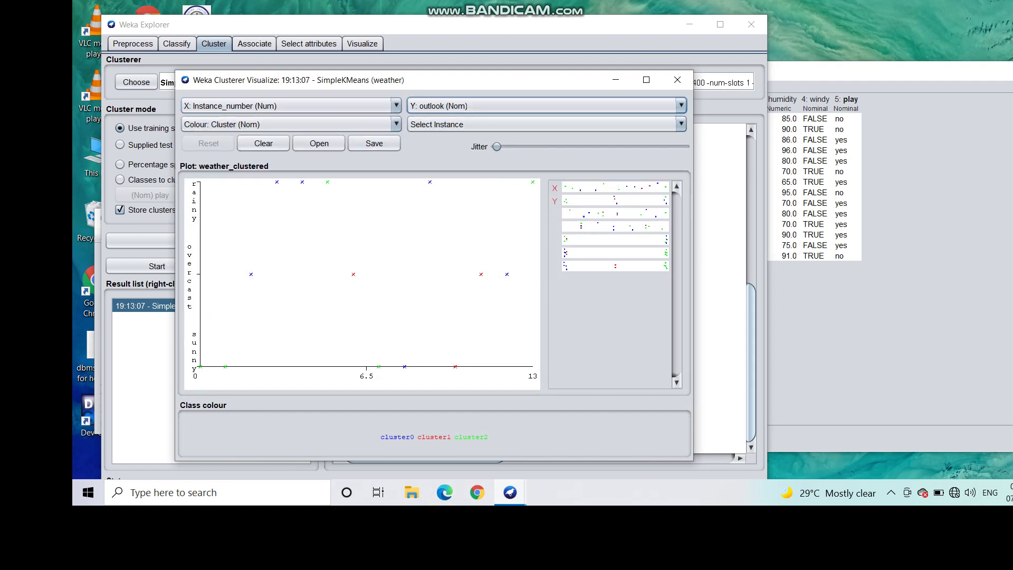
pyautogui.click(677, 80)
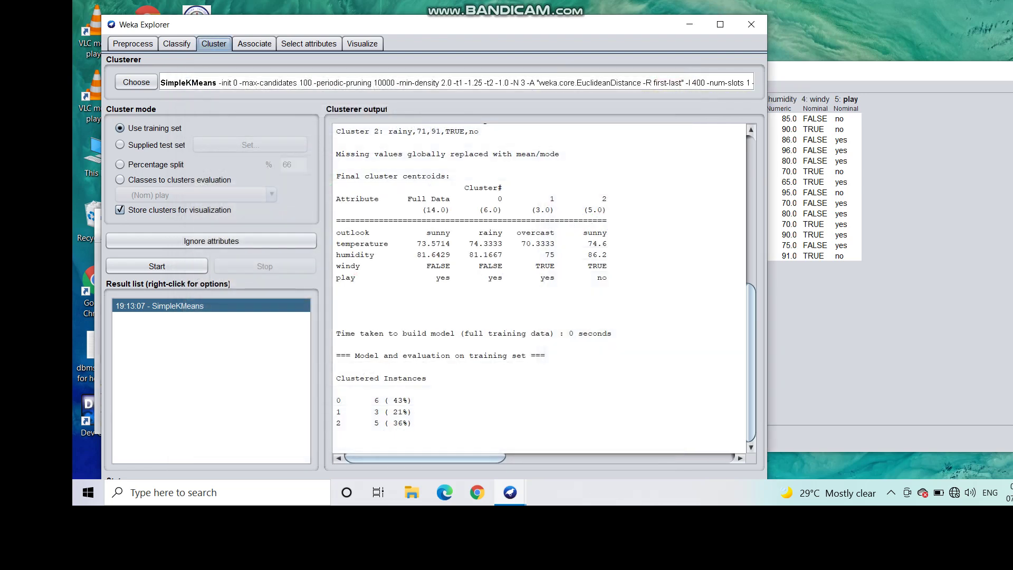
pyautogui.click(533, 83)
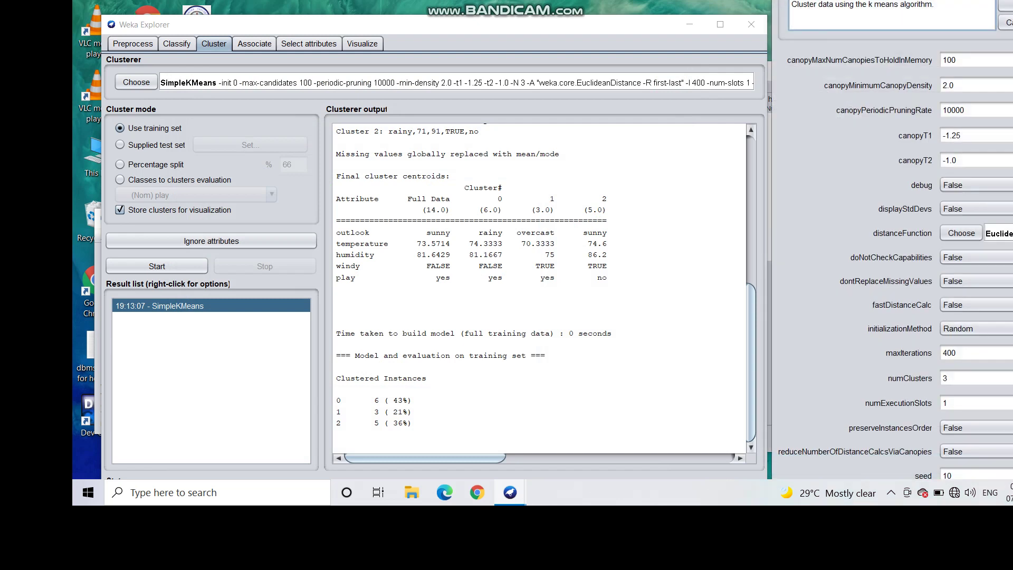
pyautogui.doubleClick(945, 378)
pyautogui.write('4')
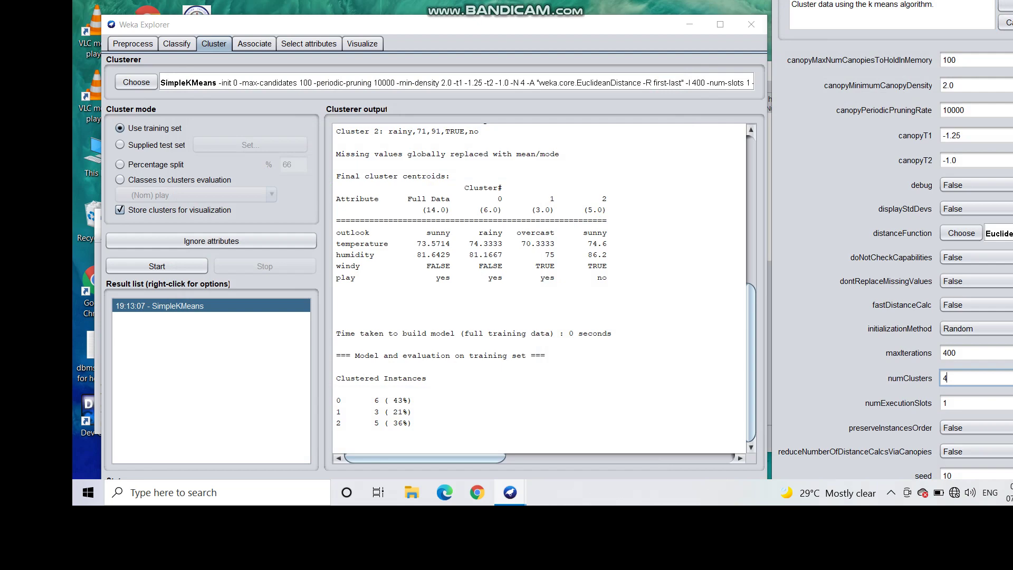
pyautogui.hotkey('alt', 'F4')
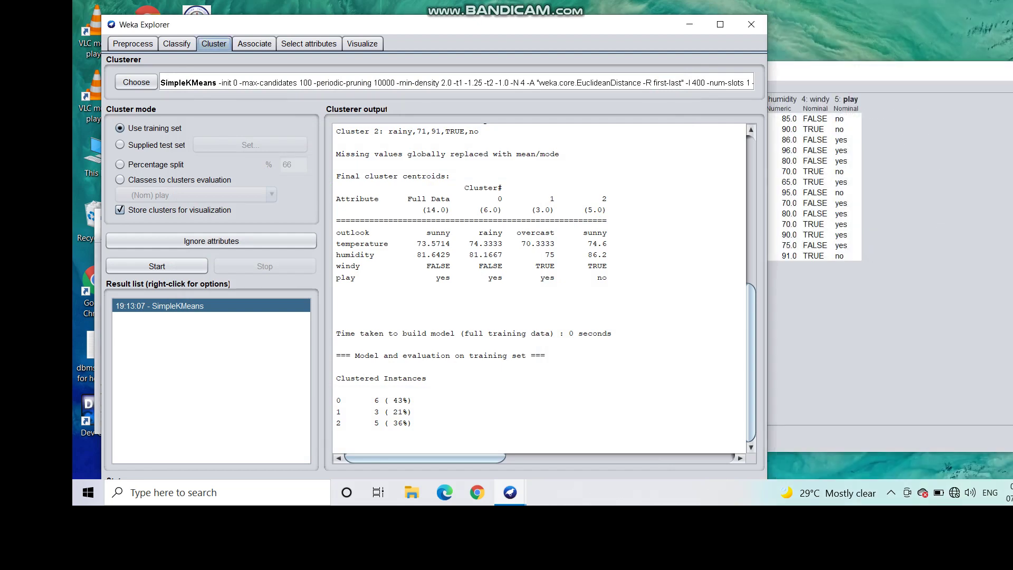
pyautogui.click(156, 266)
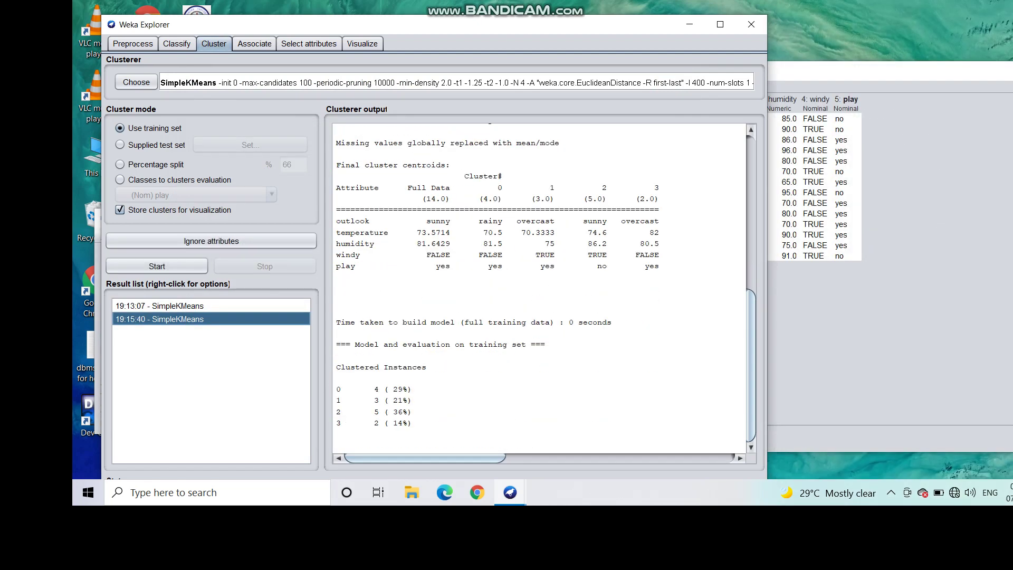
pyautogui.scroll(10, 539, 288)
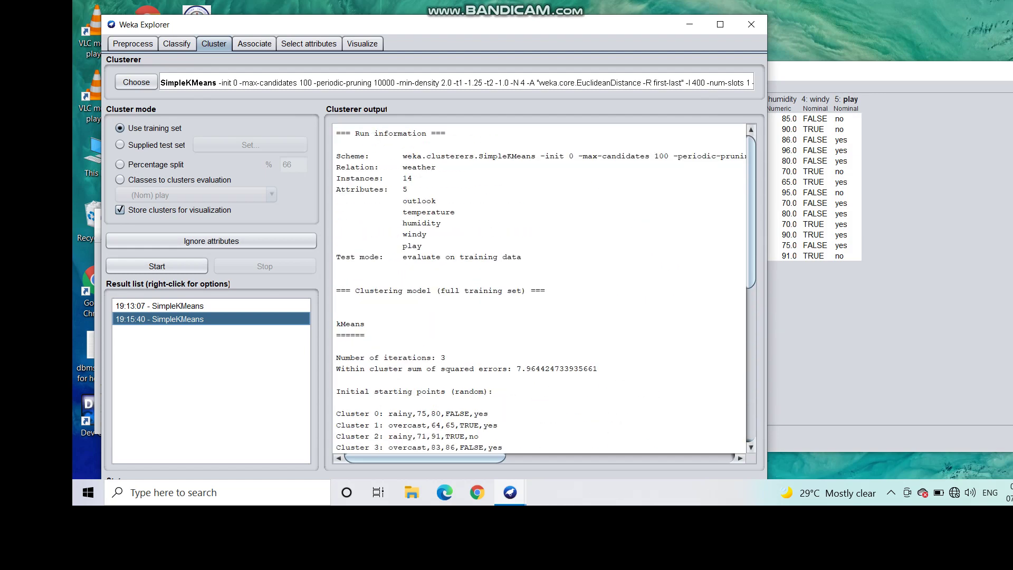
pyautogui.doubleClick(443, 358)
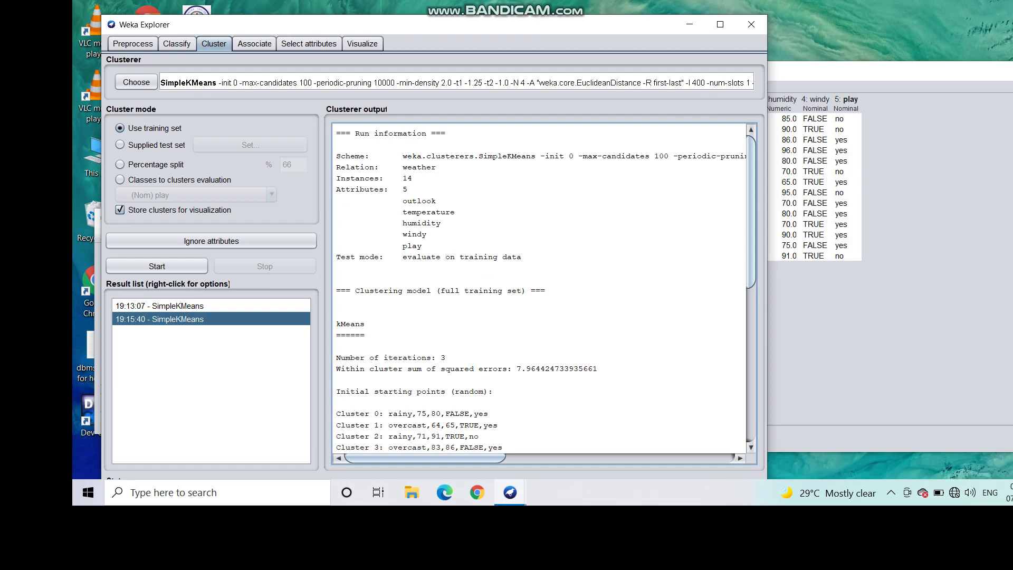
pyautogui.doubleClick(557, 369)
pyautogui.click(160, 306)
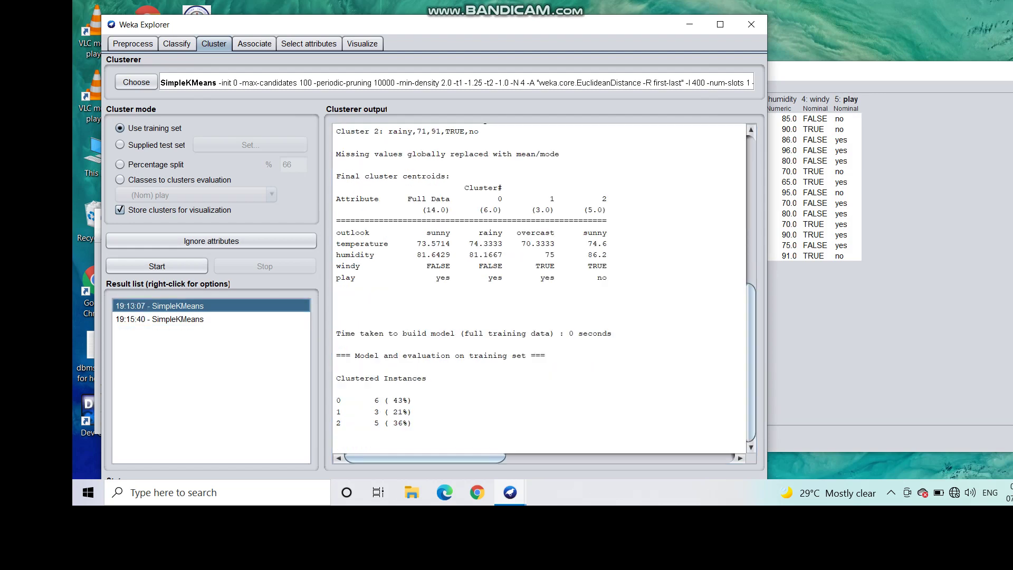
pyautogui.scroll(8, 539, 288)
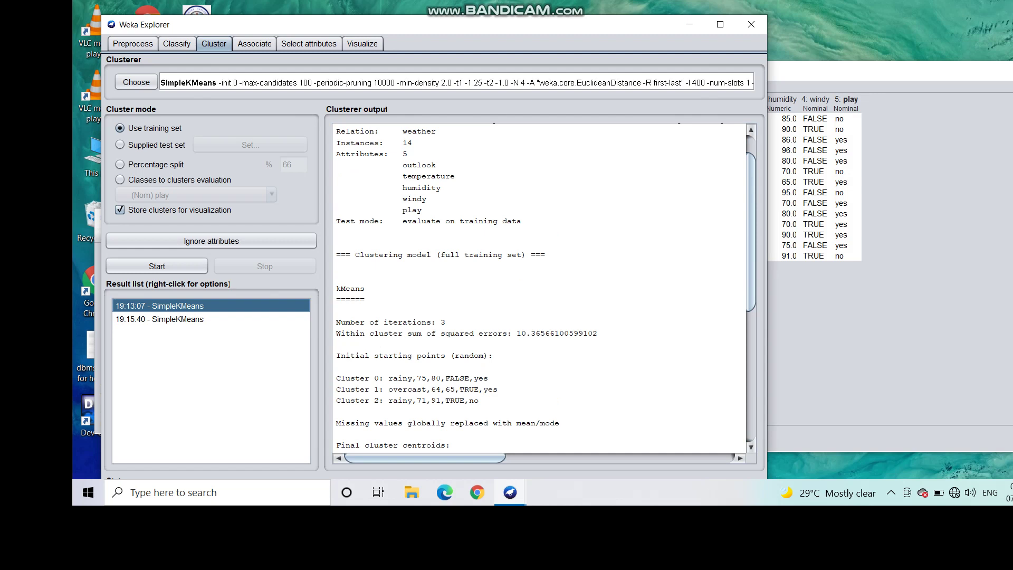
pyautogui.click(160, 319)
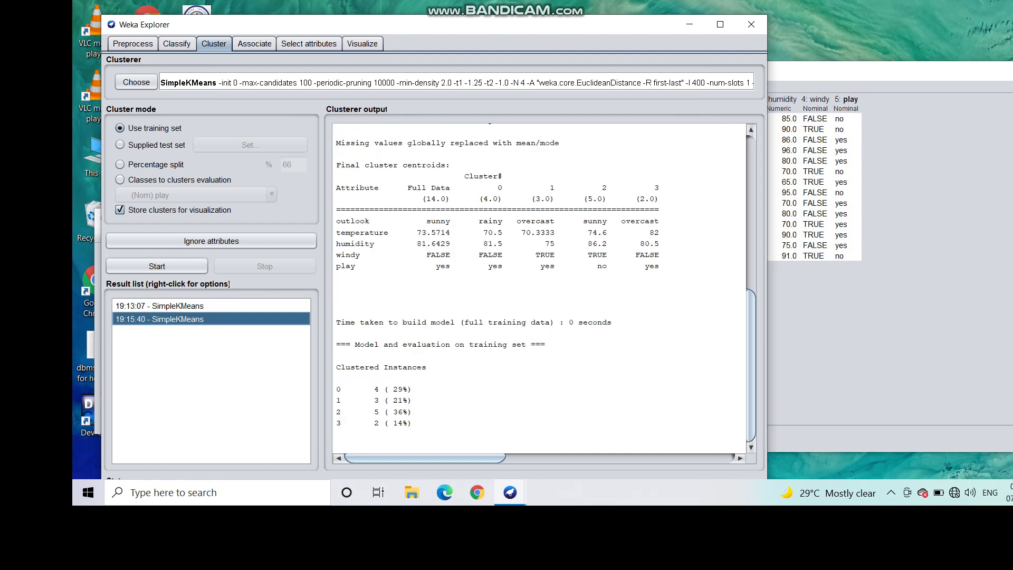
pyautogui.scroll(3, 540, 288)
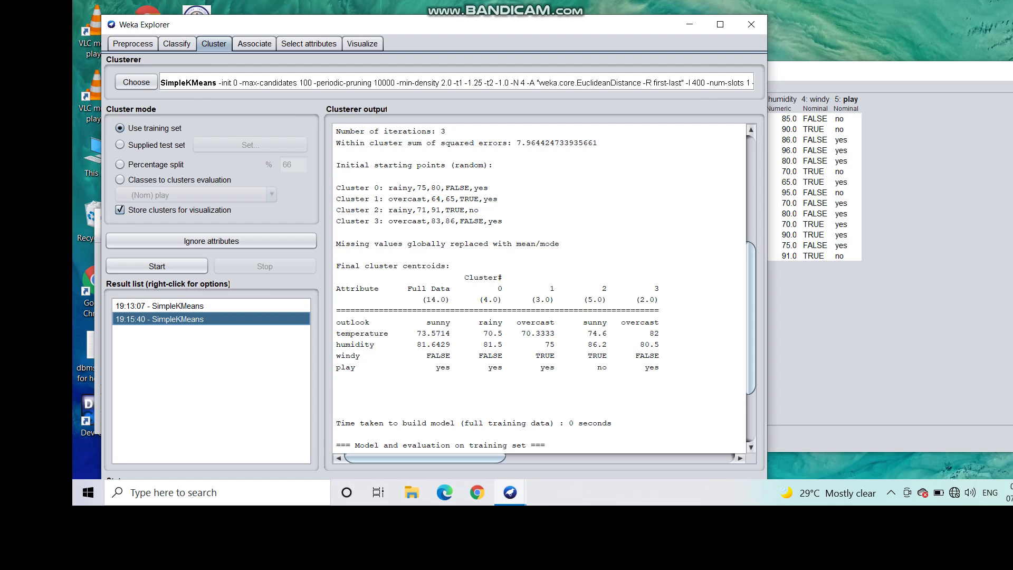
# - Rerun SimpleKMeans with numClusters 5 and highlight its squared error 6.804971358412714
pyautogui.click(456, 82)
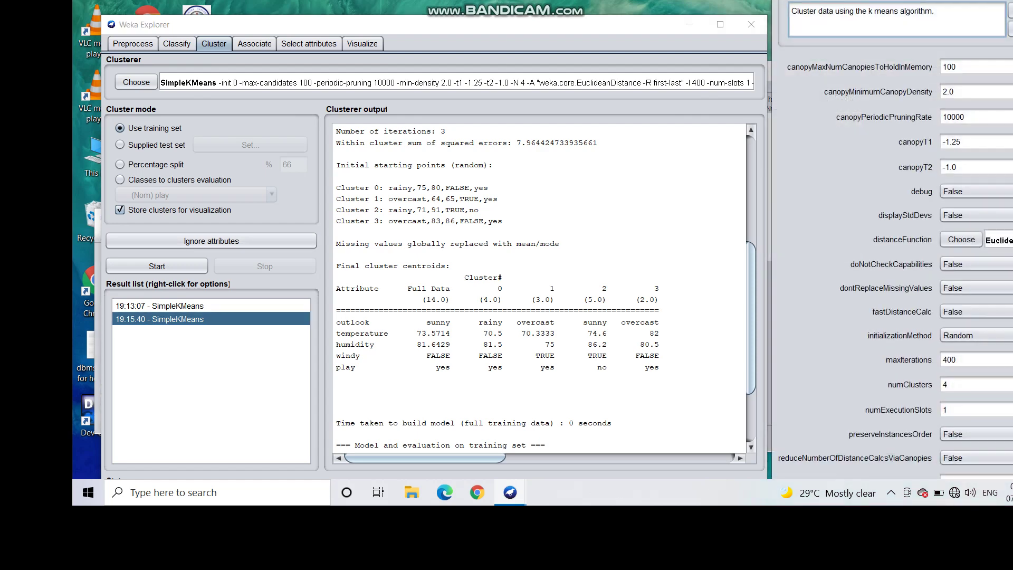
pyautogui.doubleClick(946, 384)
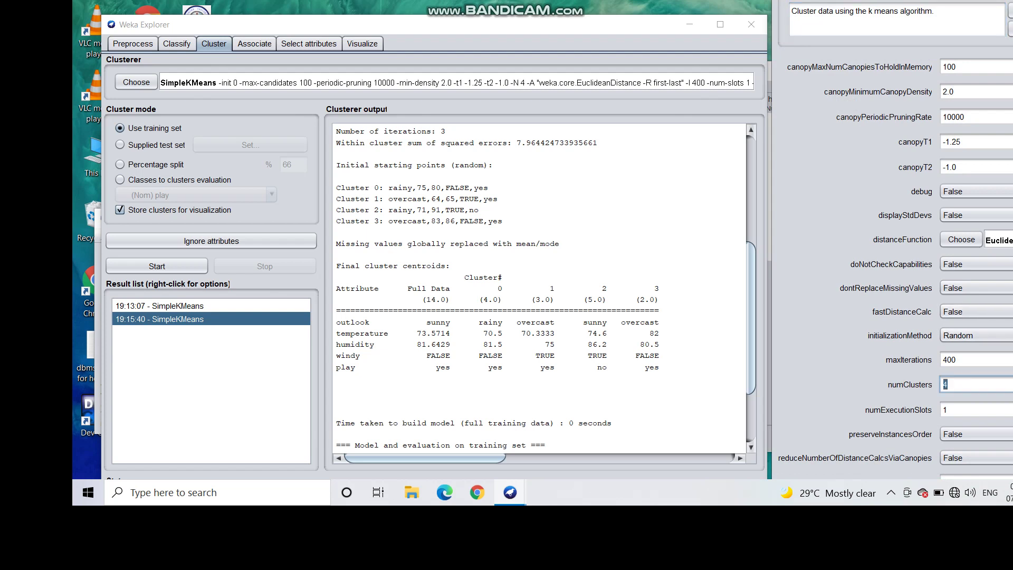
pyautogui.write('5')
pyautogui.press('Return')
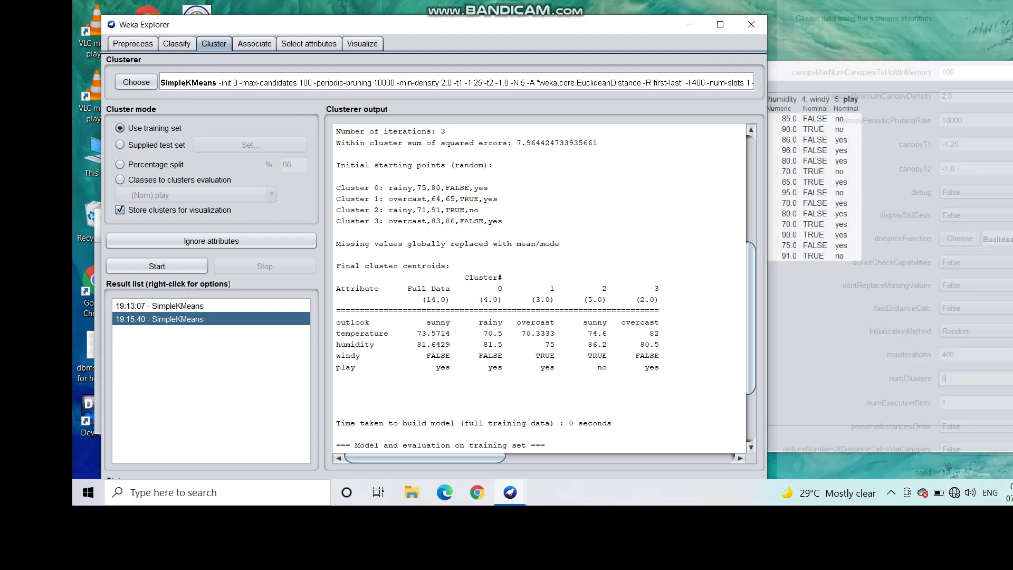
pyautogui.click(157, 266)
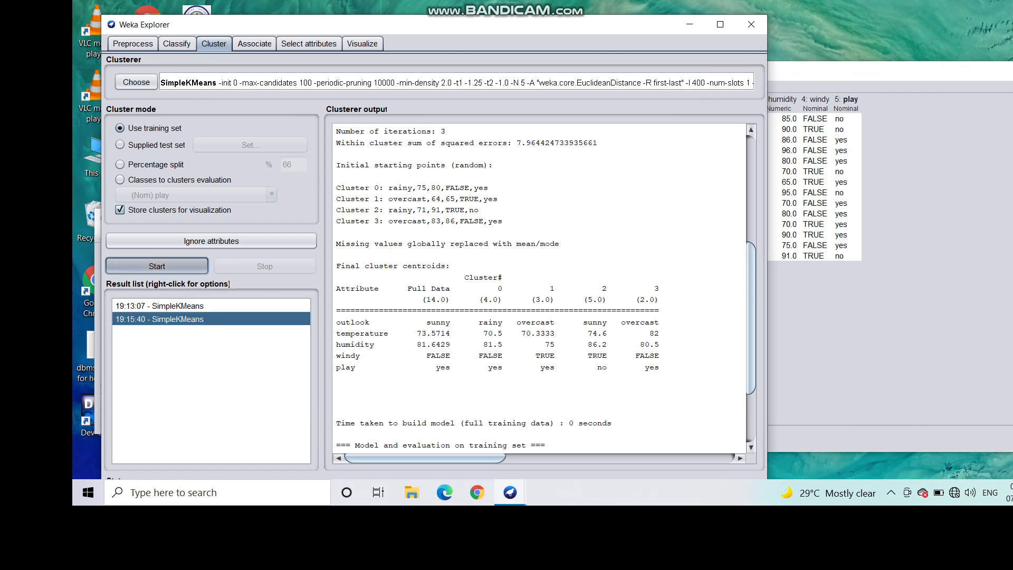
pyautogui.scroll(10, 540, 288)
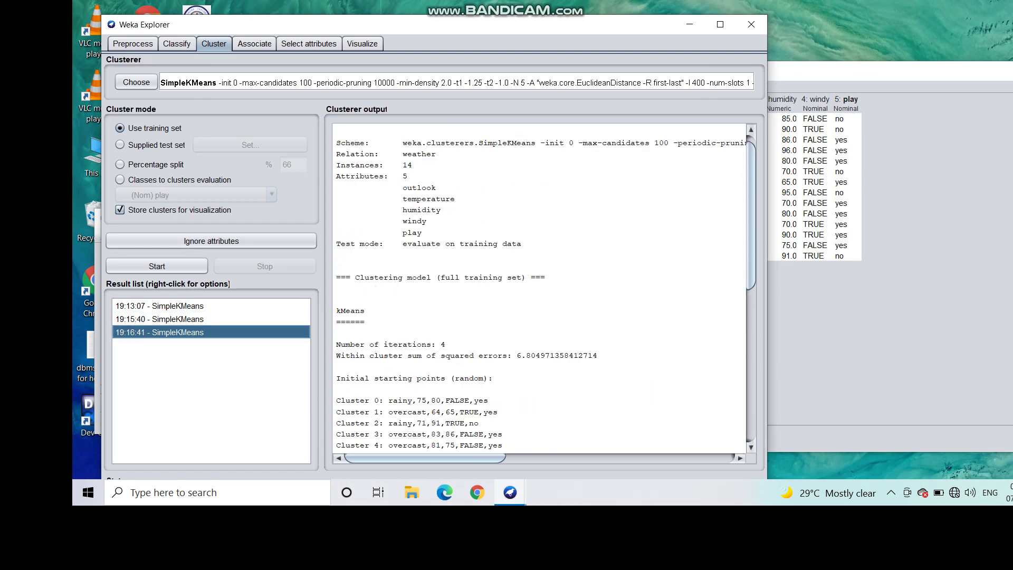
pyautogui.moveTo(516, 356); pyautogui.dragTo(599, 355)
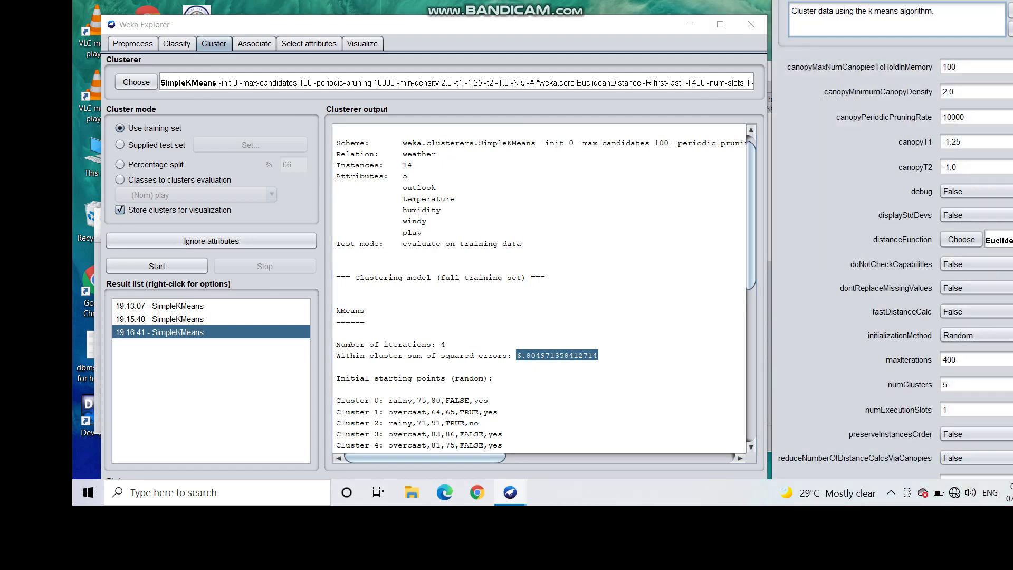
# - Rerun SimpleKMeans with numClusters set to 7
pyautogui.doubleClick(946, 384)
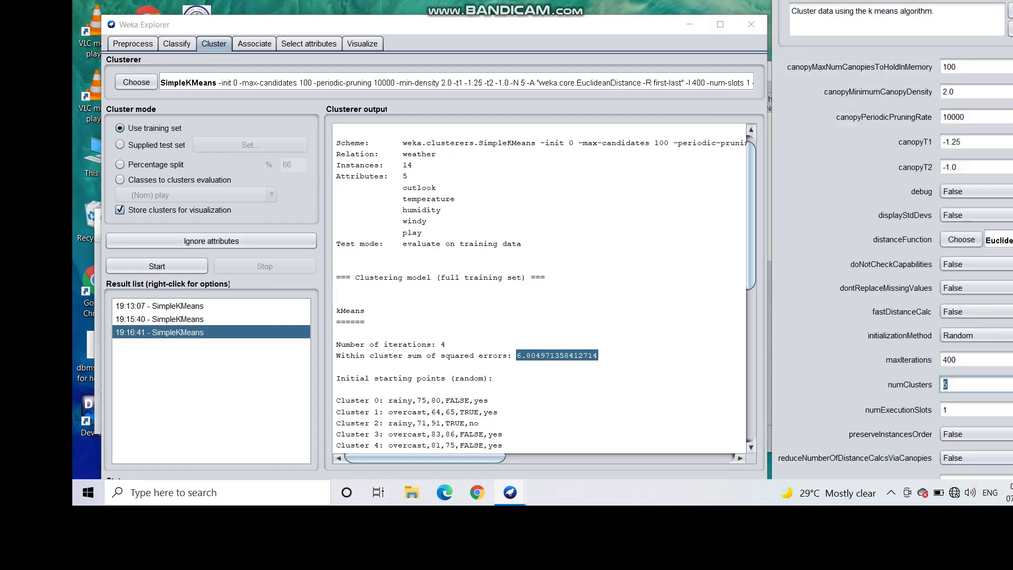
pyautogui.write('7')
pyautogui.press('Return')
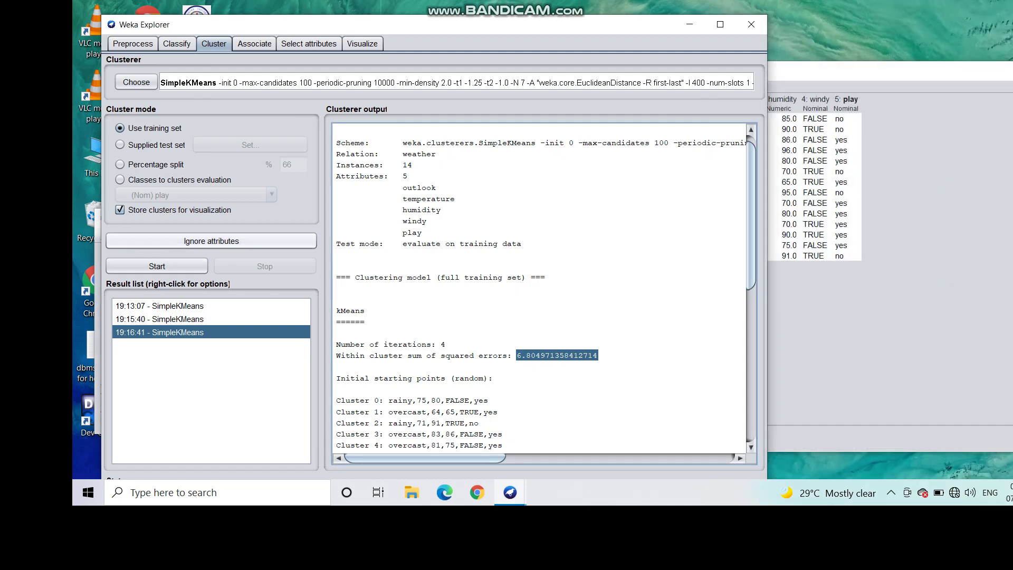
pyautogui.click(156, 266)
pyautogui.scroll(7, 540, 288)
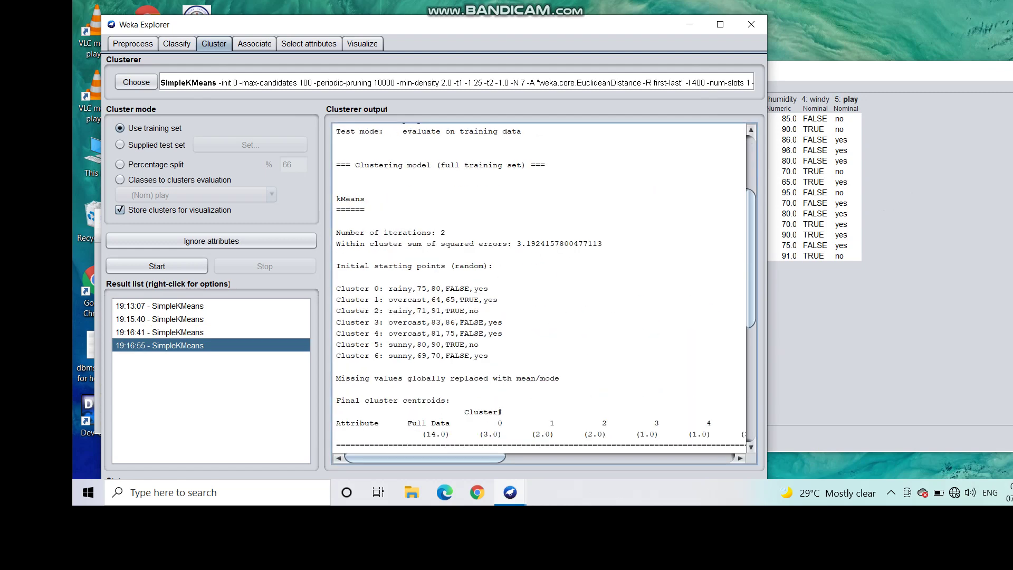
# - Highlight the 7-cluster squared error 3.1924157800477113, then scroll through its centroids and cluster sizes
pyautogui.moveTo(512, 244); pyautogui.dragTo(603, 243)
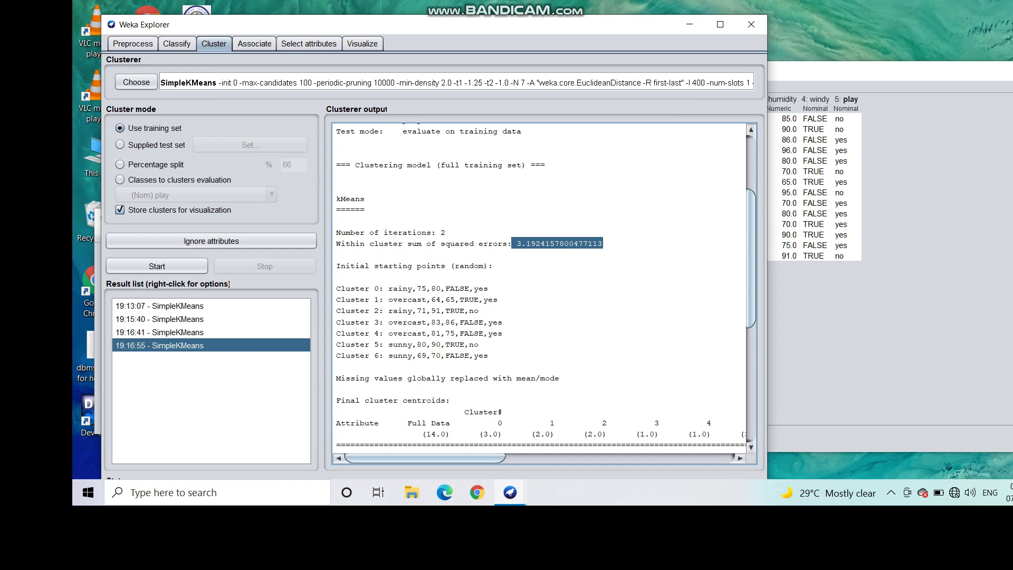
pyautogui.scroll(-5, 539, 287)
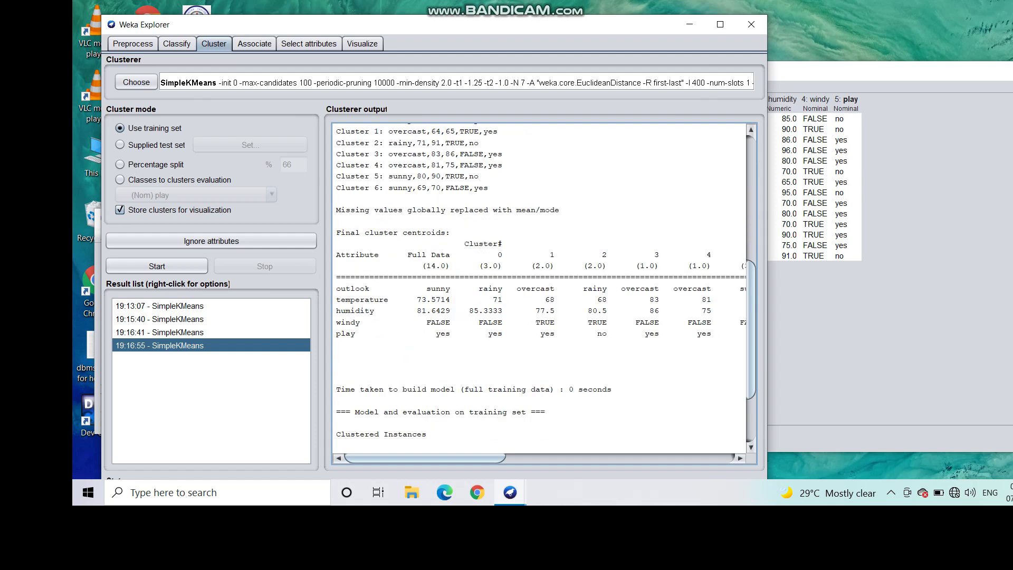
pyautogui.scroll(-3, 539, 287)
pyautogui.scroll(8, 540, 288)
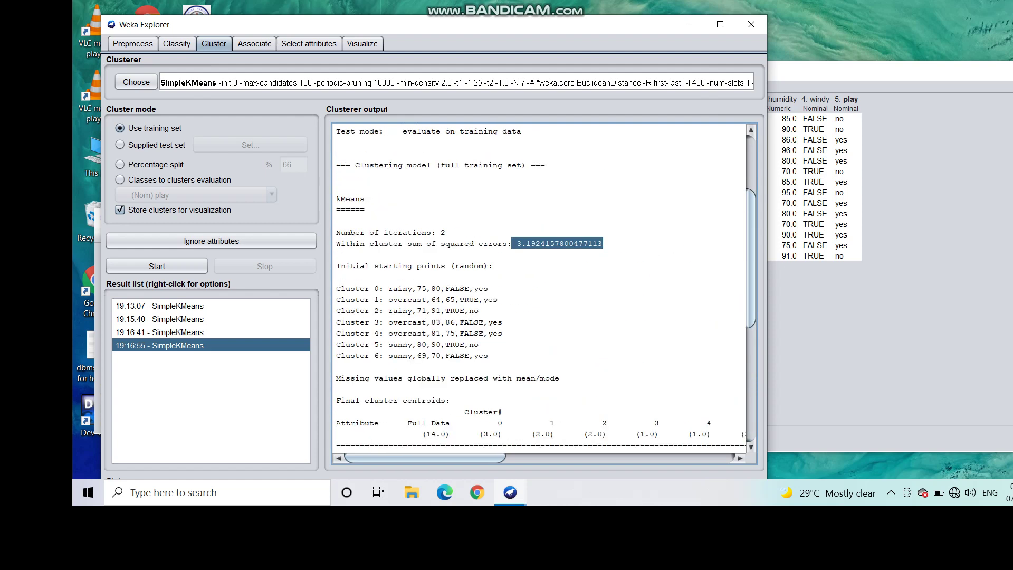
pyautogui.scroll(-7, 539, 287)
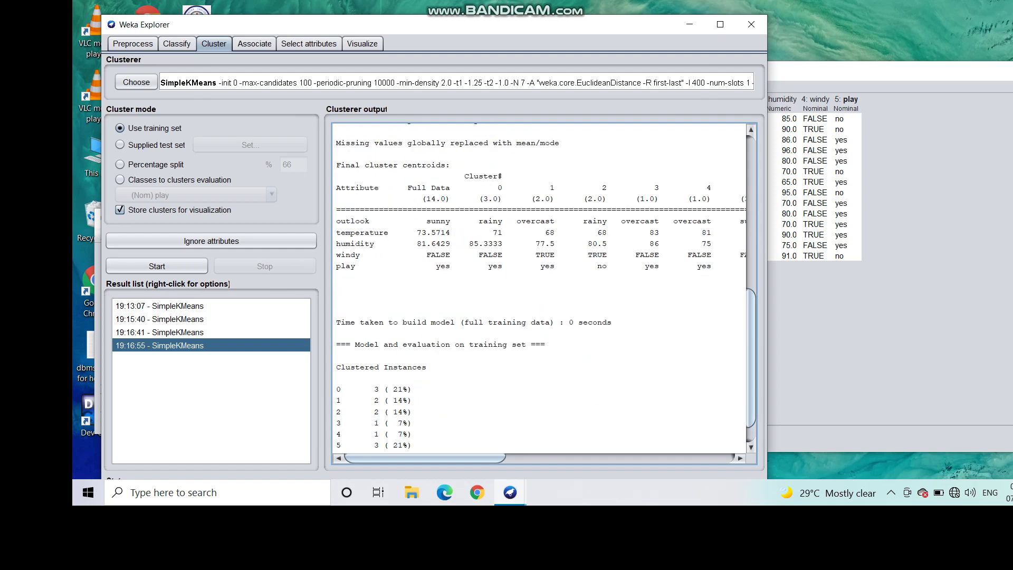
pyautogui.scroll(-1, 540, 288)
pyautogui.scroll(8, 540, 287)
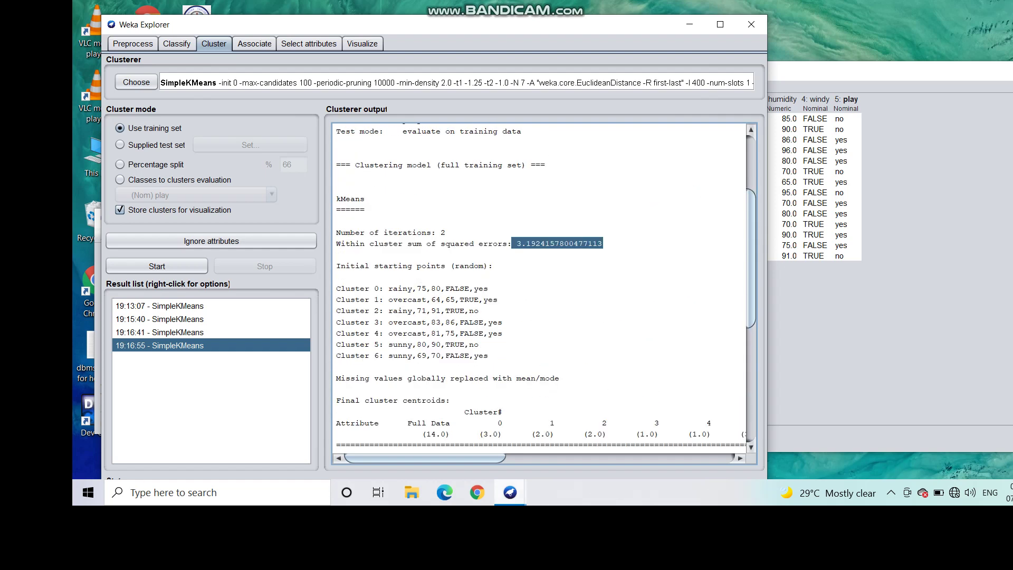